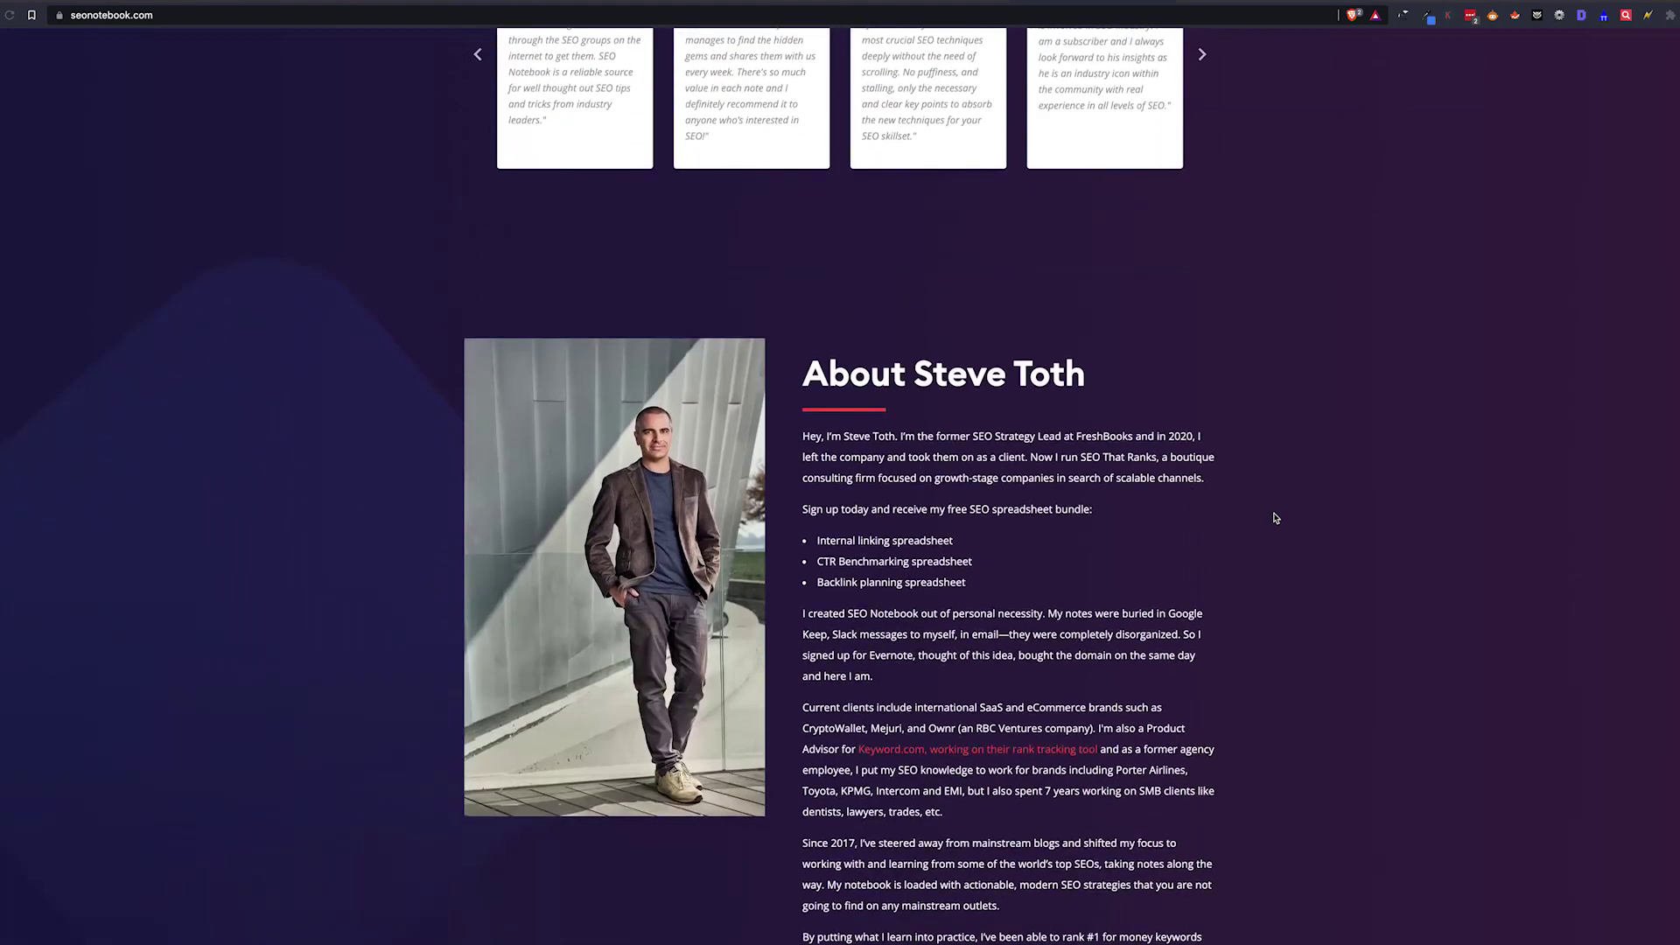
Search the suggested term 'plumber nyc' in Sandbox SERP Analysis to list the ranking sites
{"action": "scroll", "coordinate": [1276, 511], "scroll_direction": "up", "scroll_amount": 6}
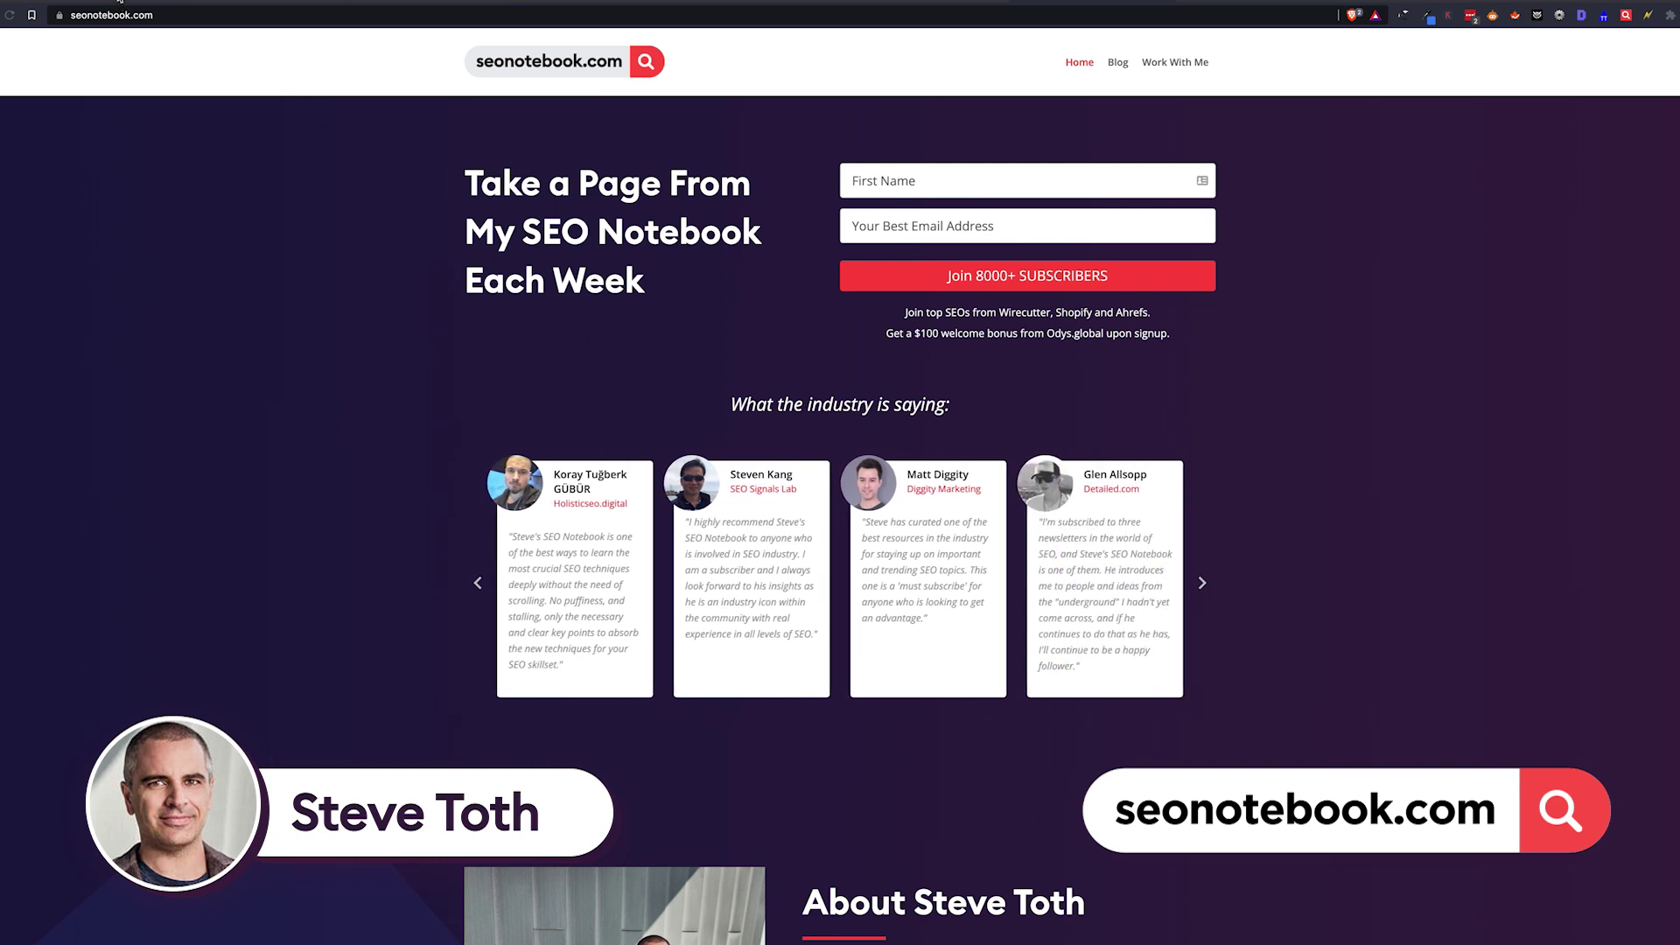
{"action": "left_click", "coordinate": [120, 1]}
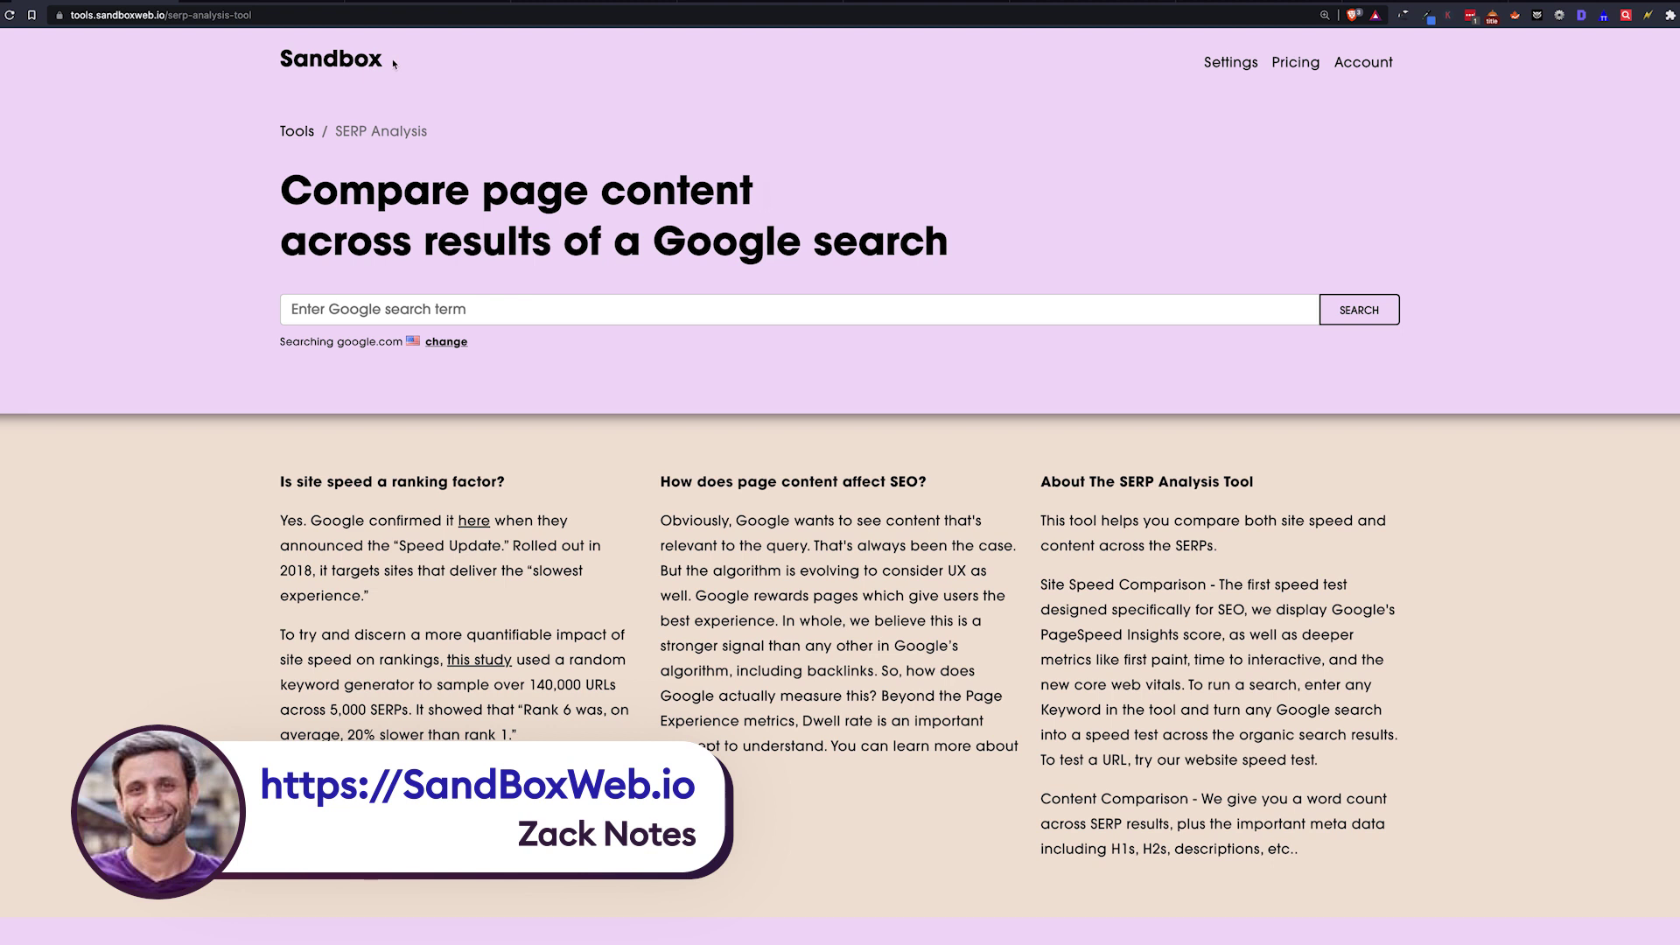
{"action": "left_click", "coordinate": [403, 312]}
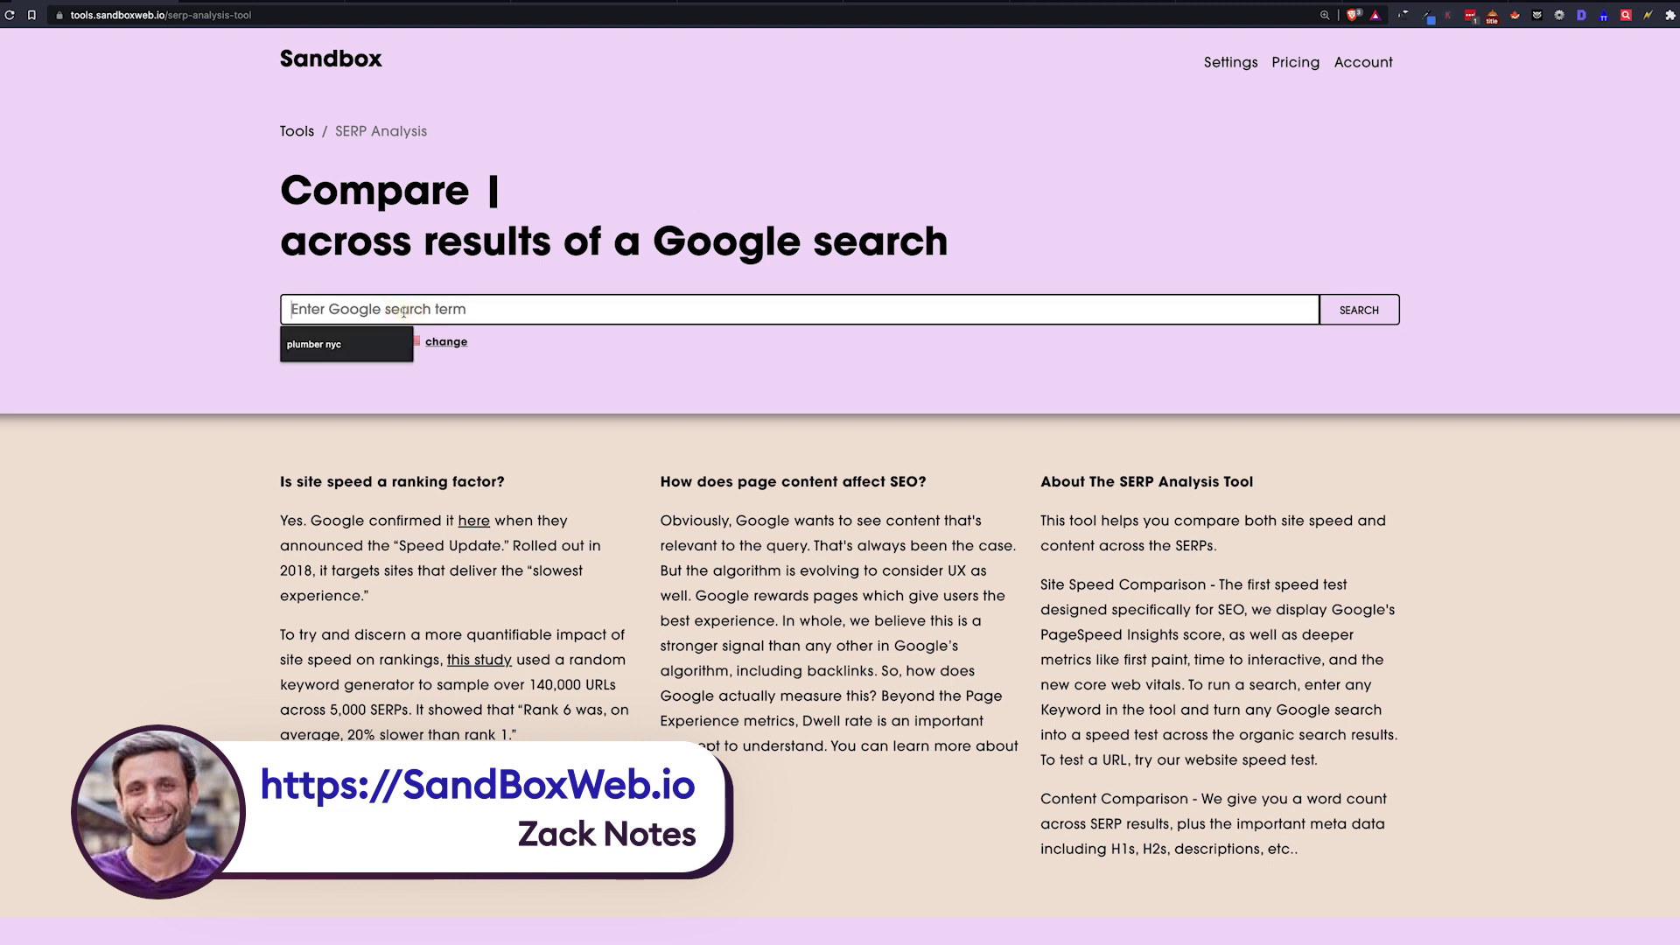
{"action": "left_click", "coordinate": [308, 346]}
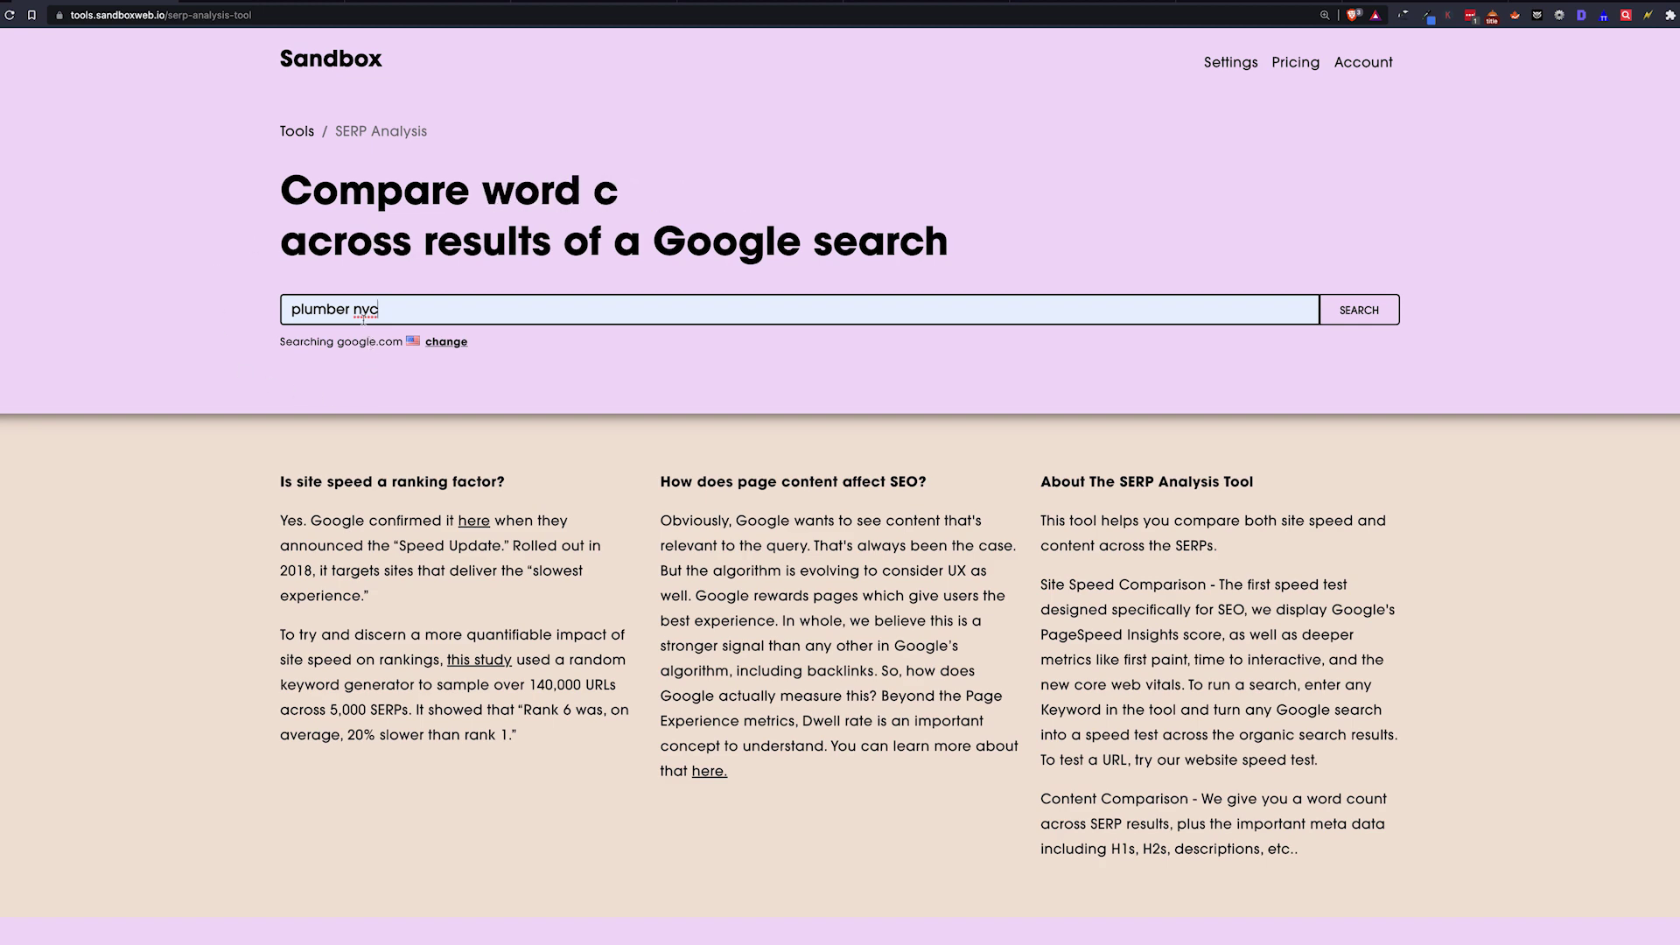
{"action": "left_click", "coordinate": [1359, 313]}
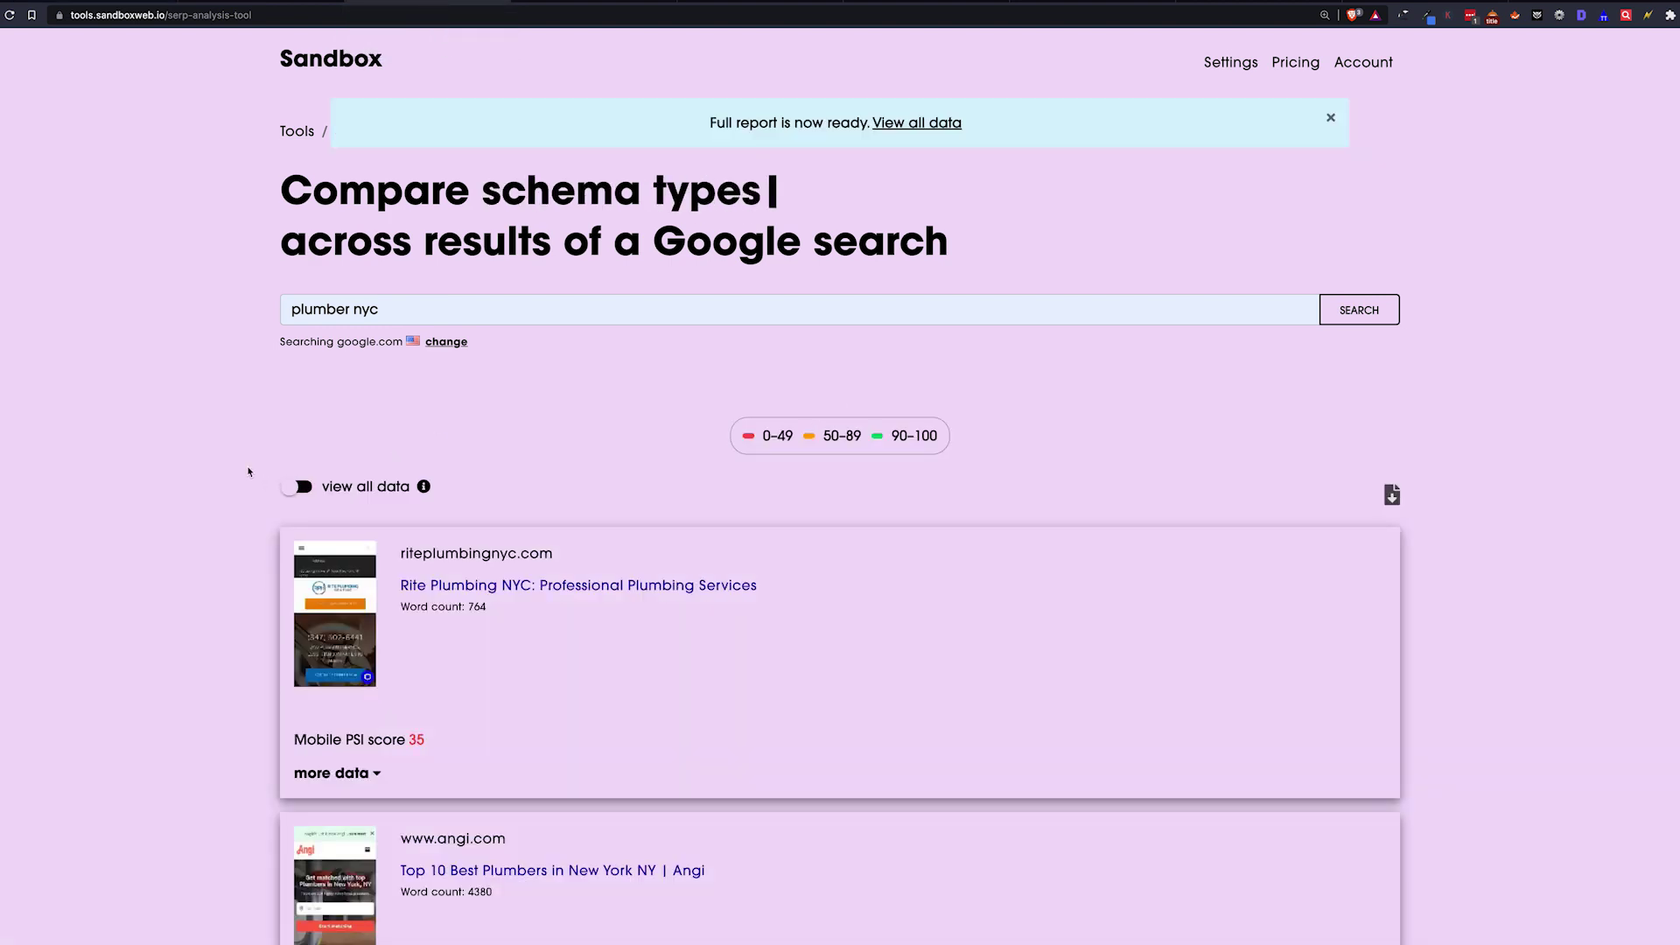
Open the full report and review Serp stats: avg word count 1607, avg mobile PSI 42.6
{"action": "left_click", "coordinate": [939, 123]}
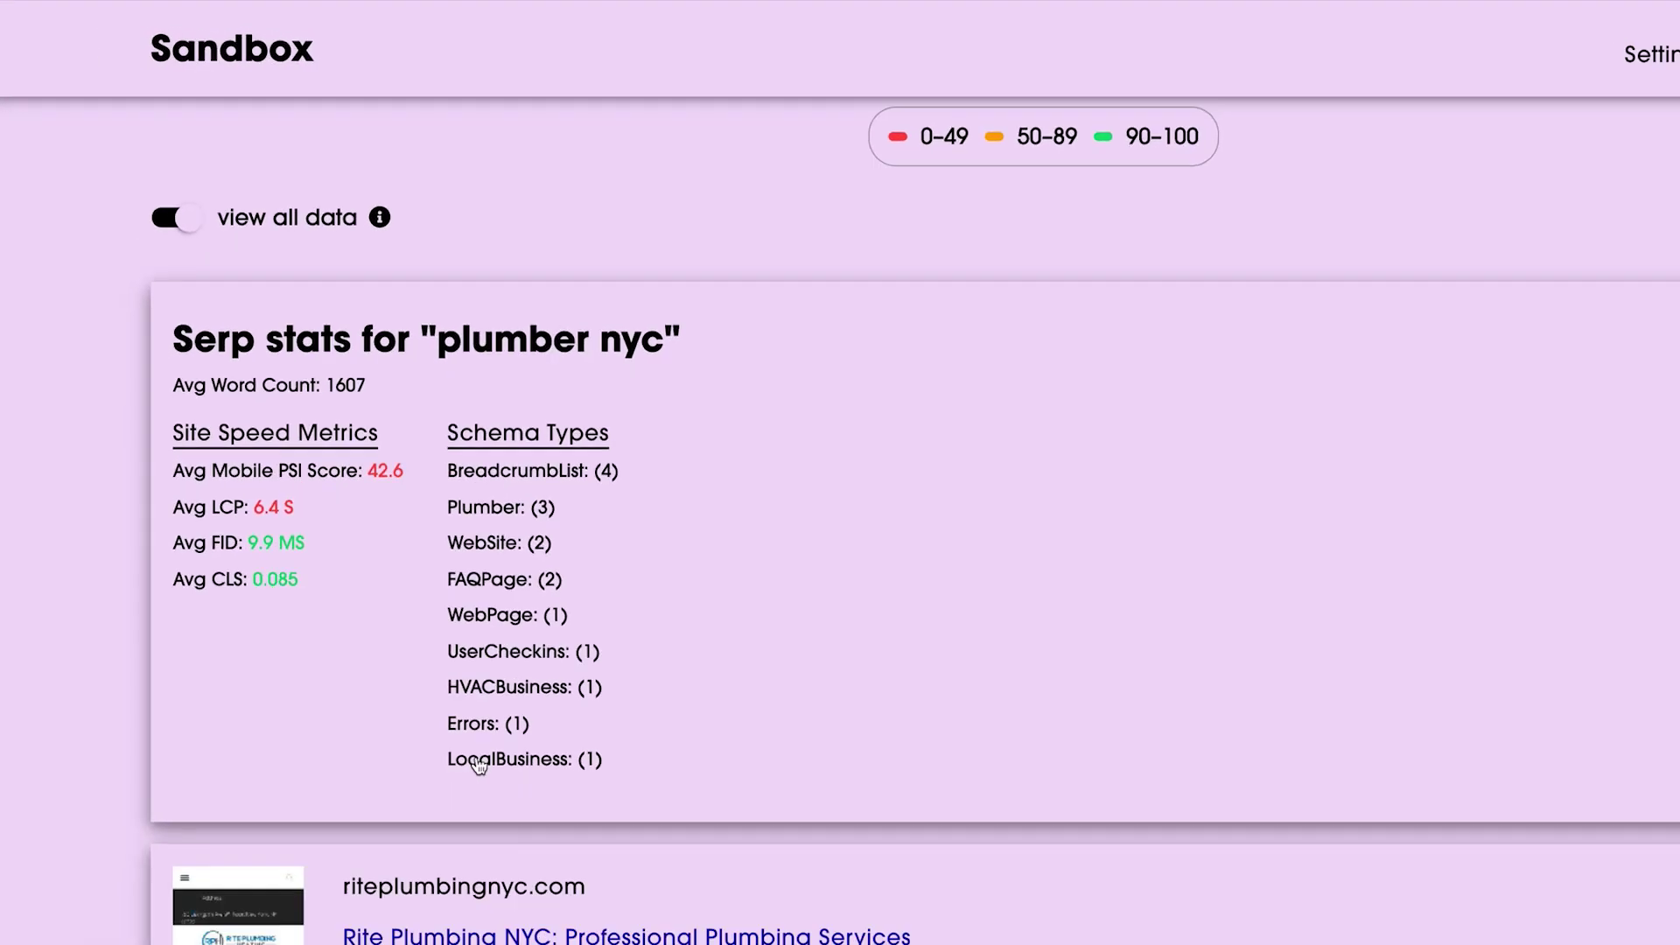
{"action": "scroll", "coordinate": [480, 731], "scroll_direction": "down", "scroll_amount": 3}
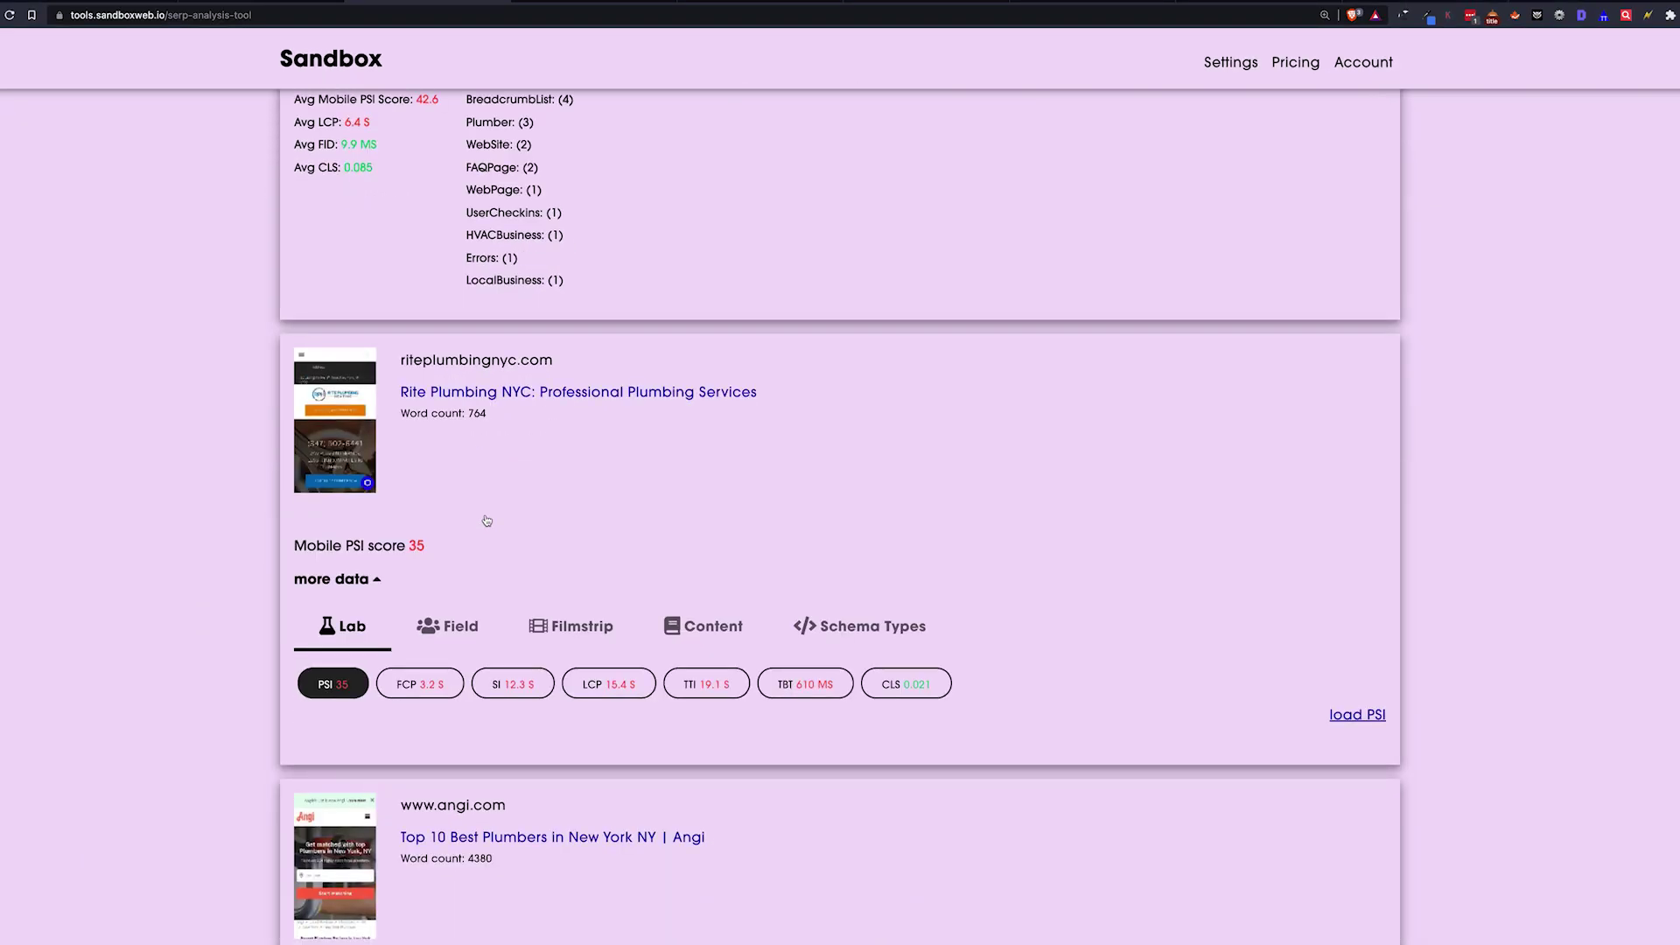
{"action": "scroll", "coordinate": [487, 521], "scroll_direction": "up", "scroll_amount": 3}
{"action": "scroll", "coordinate": [486, 521], "scroll_direction": "down", "scroll_amount": 5}
{"action": "scroll", "coordinate": [487, 521], "scroll_direction": "down", "scroll_amount": 1}
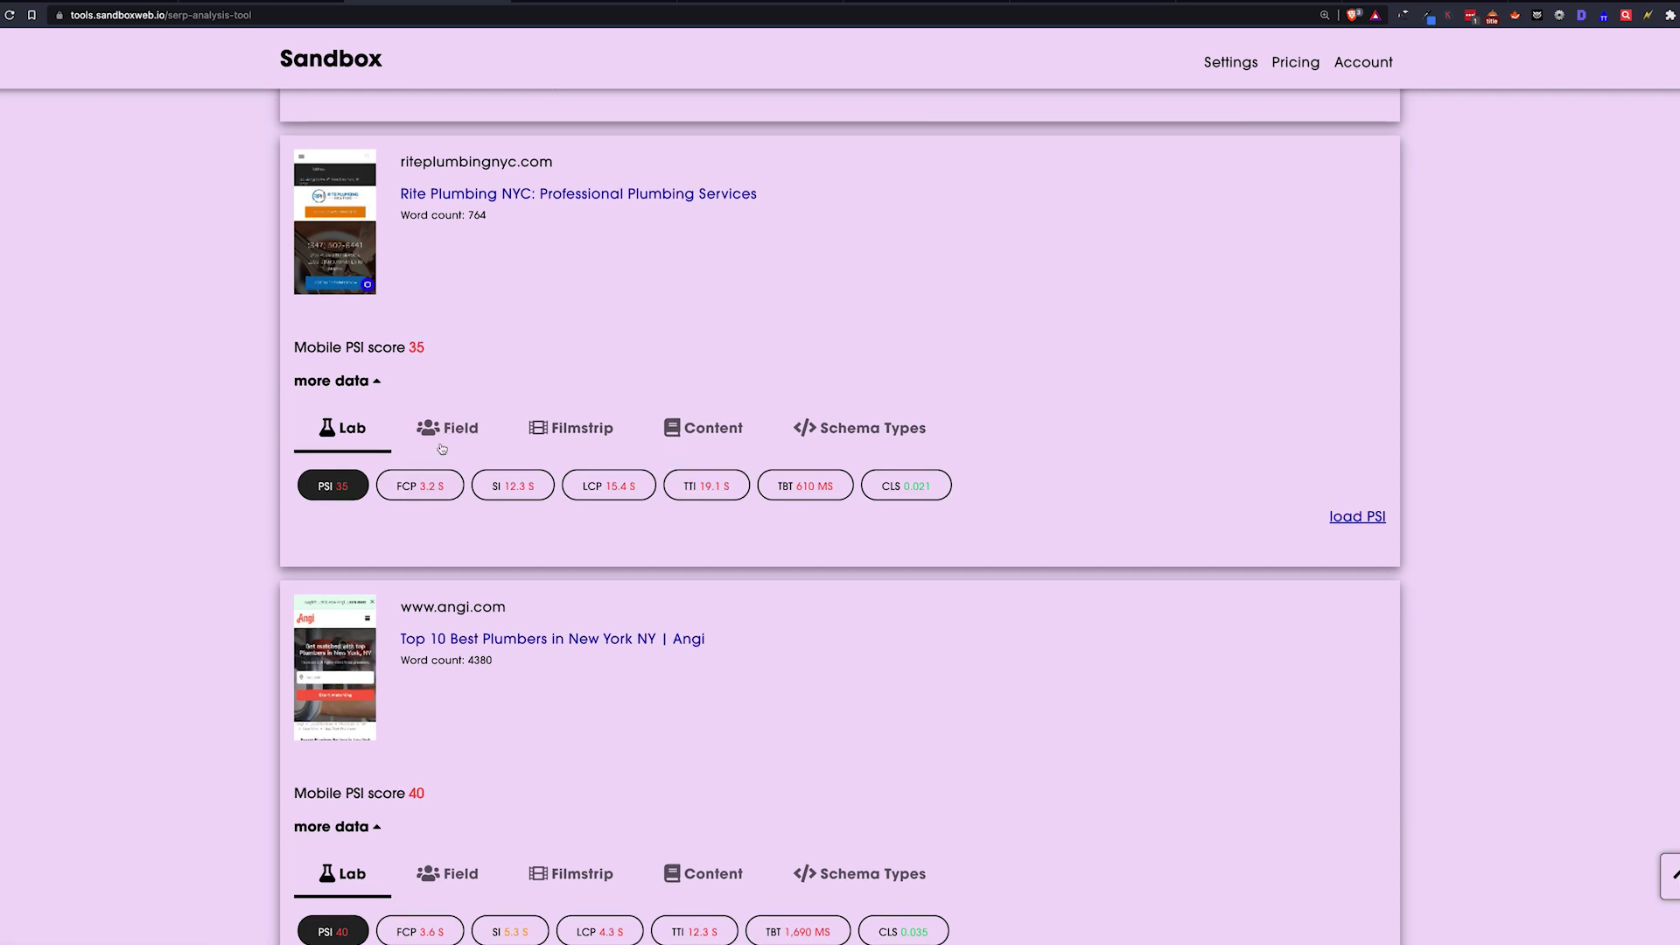
Show the Schema Types tab and scroll through each competitor's listed schema types
{"action": "left_click", "coordinate": [838, 429]}
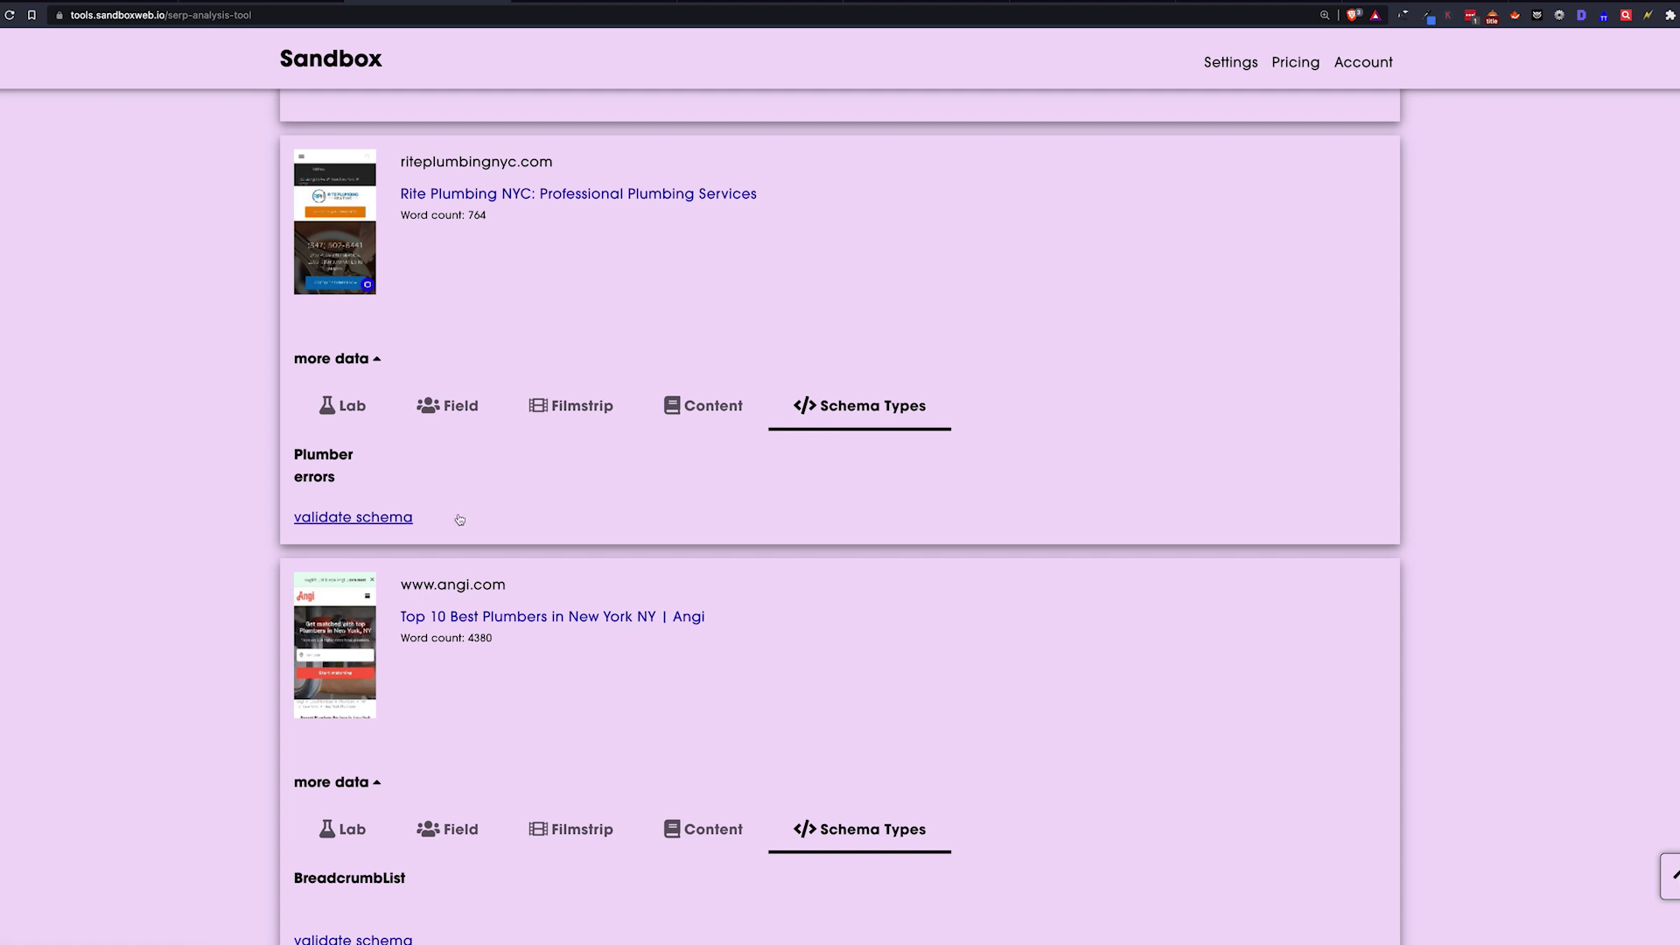
{"action": "scroll", "coordinate": [459, 520], "scroll_direction": "down", "scroll_amount": 7}
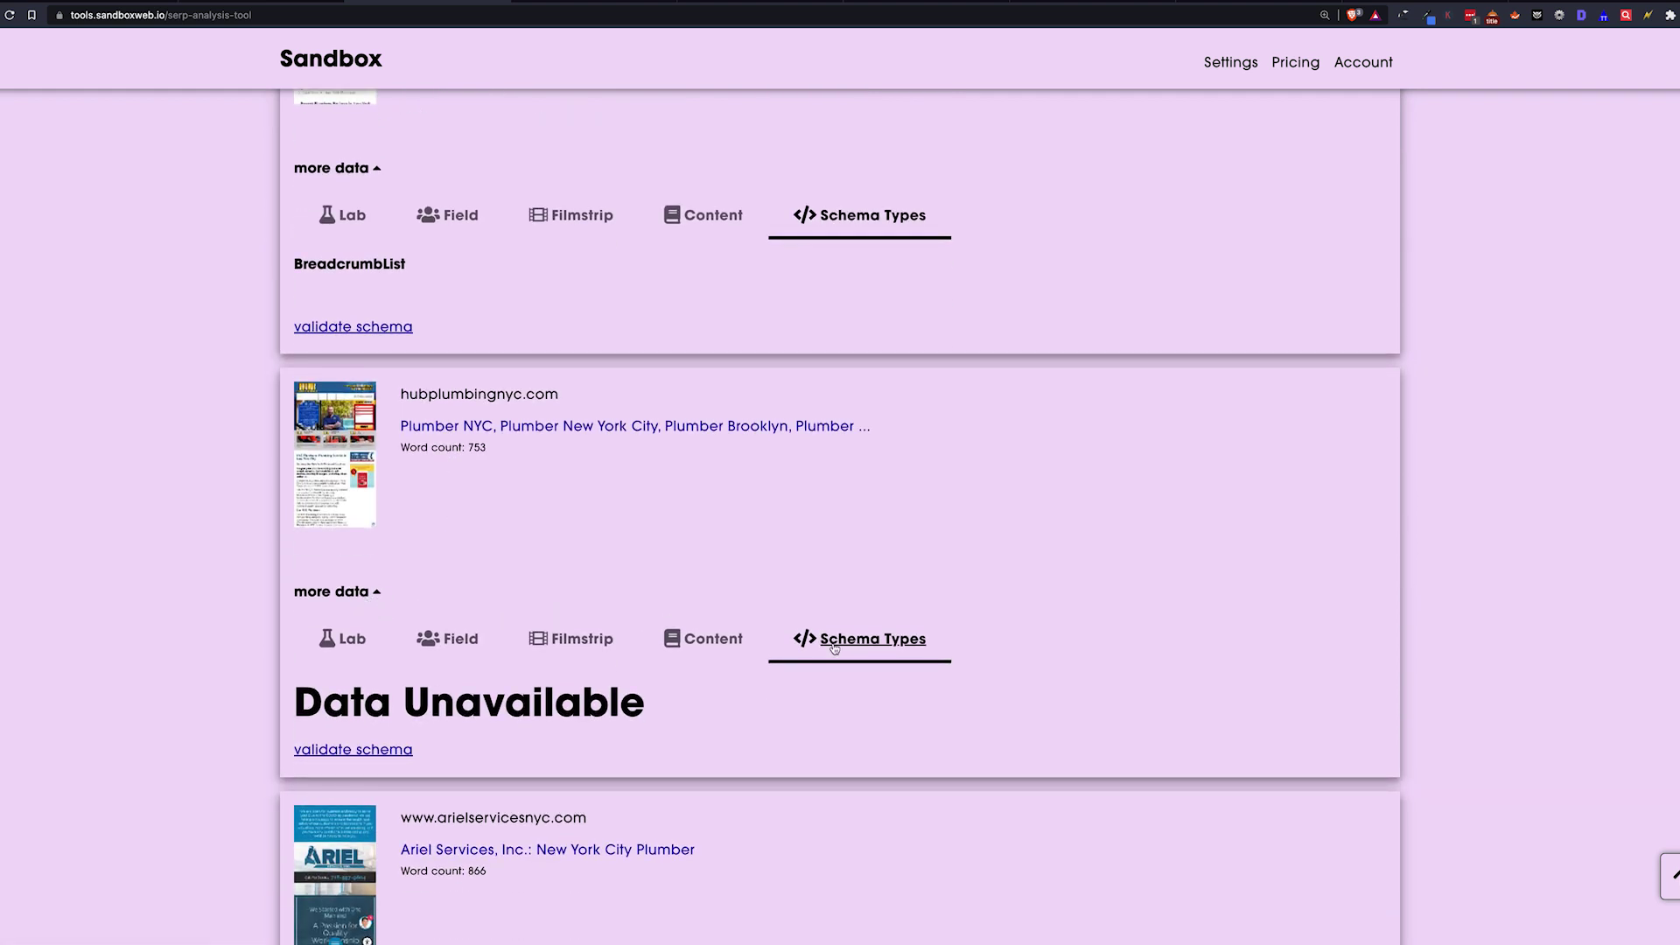
{"action": "scroll", "coordinate": [414, 306], "scroll_direction": "up", "scroll_amount": 3}
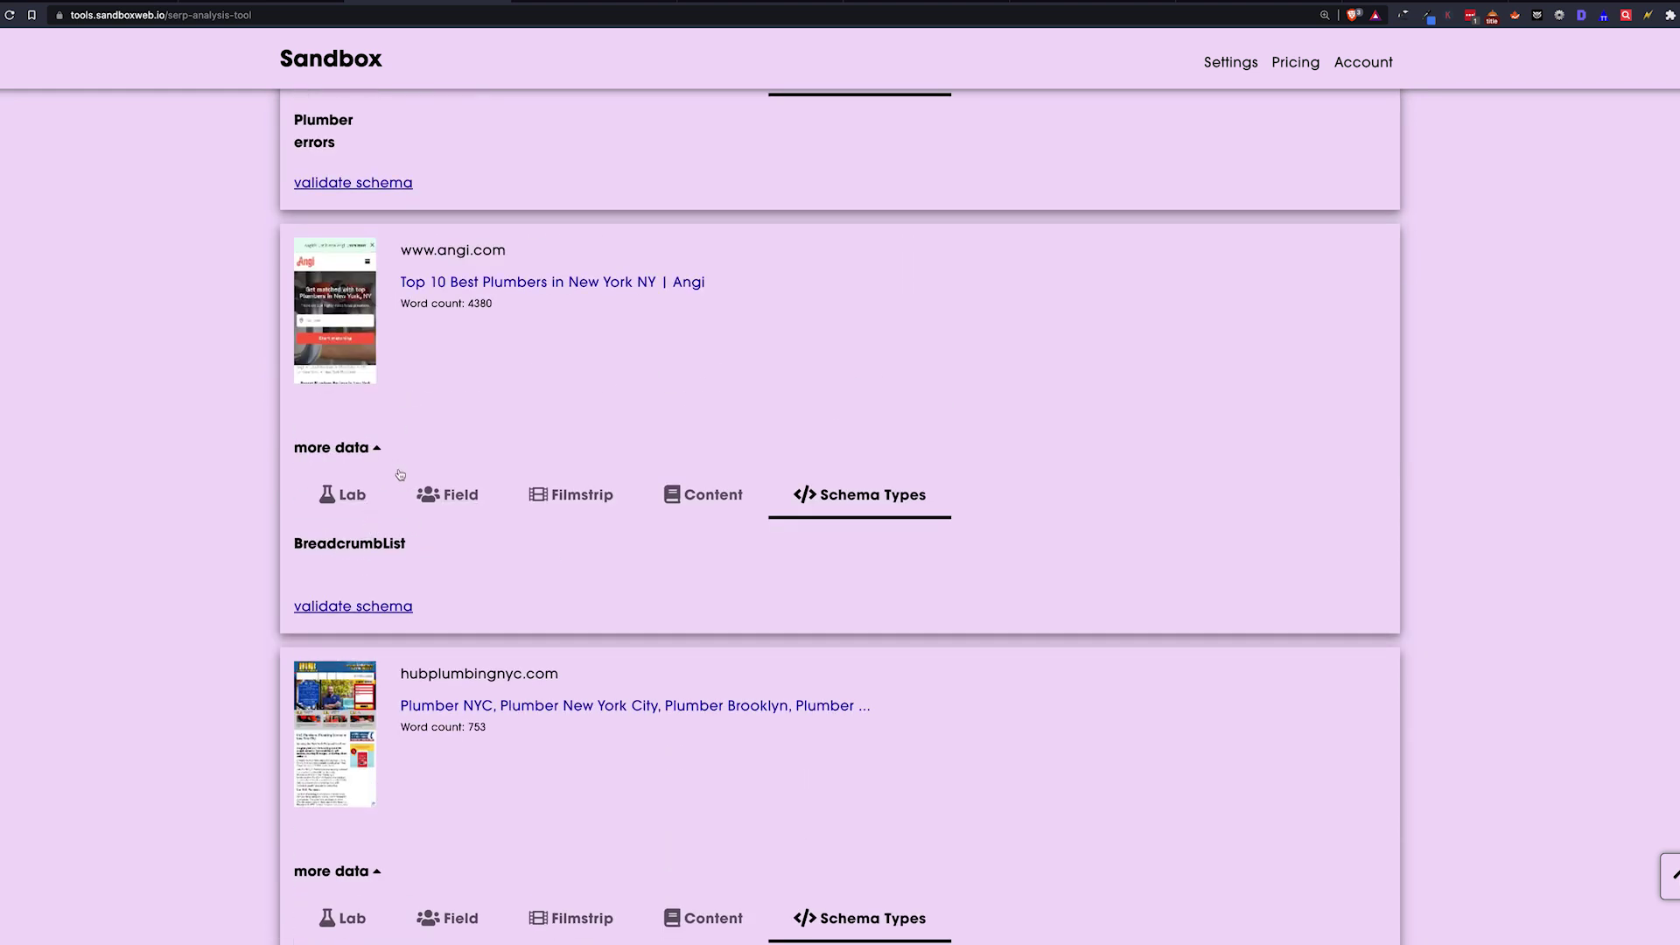
{"action": "scroll", "coordinate": [401, 476], "scroll_direction": "down", "scroll_amount": 8}
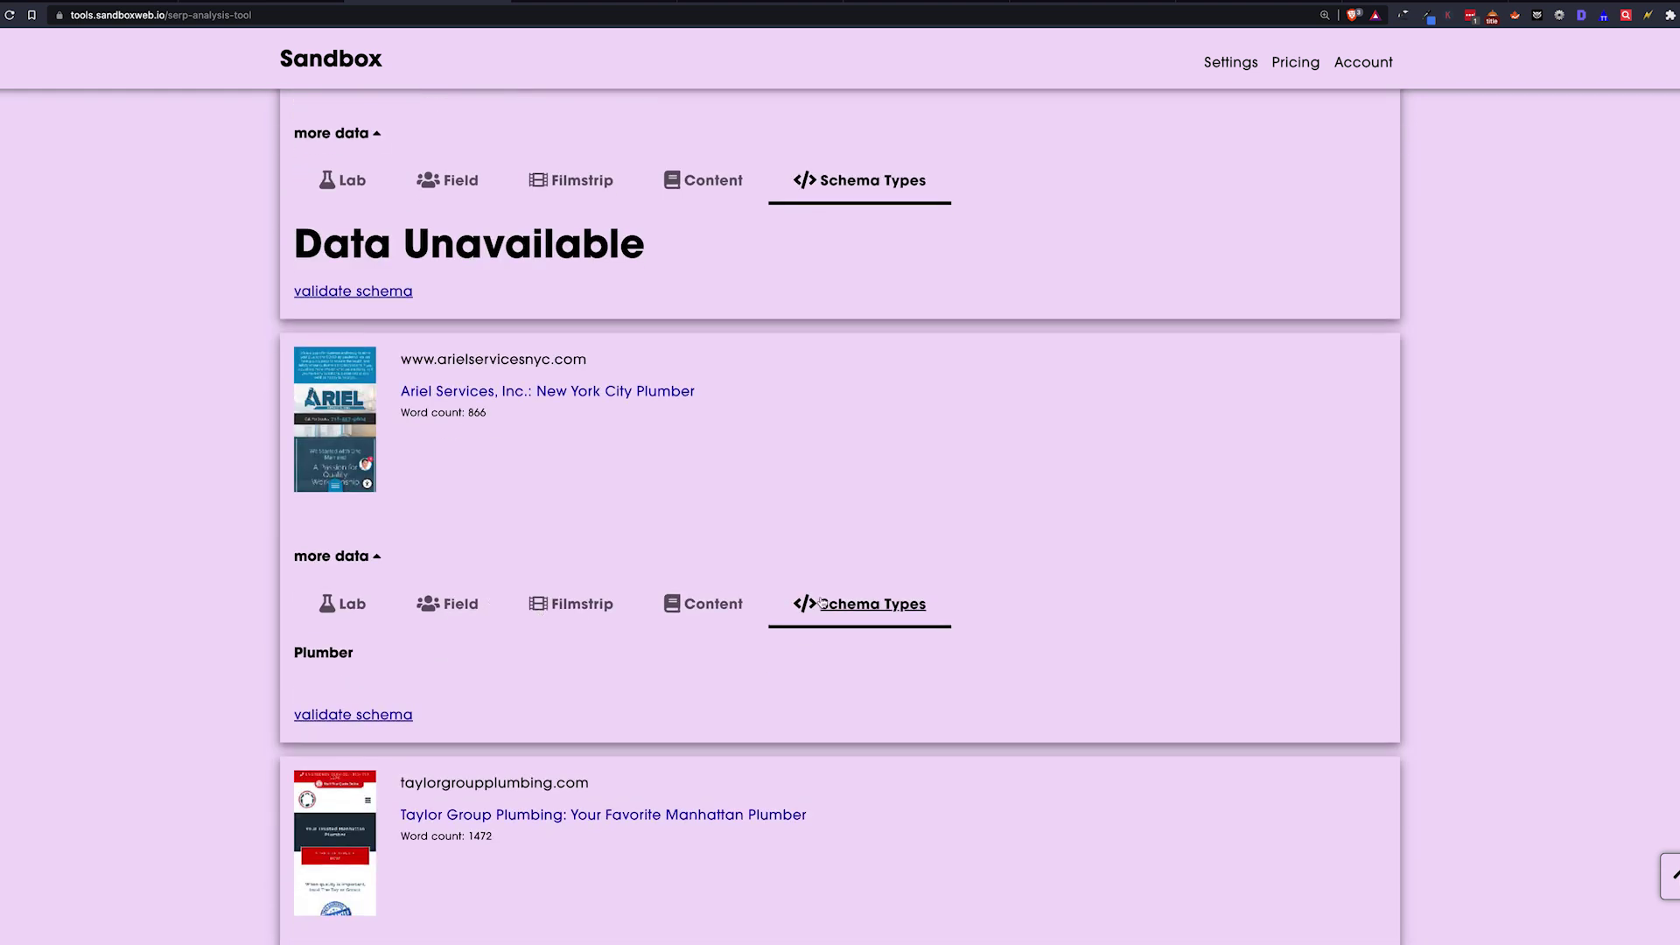
{"action": "scroll", "coordinate": [396, 610], "scroll_direction": "down", "scroll_amount": 2}
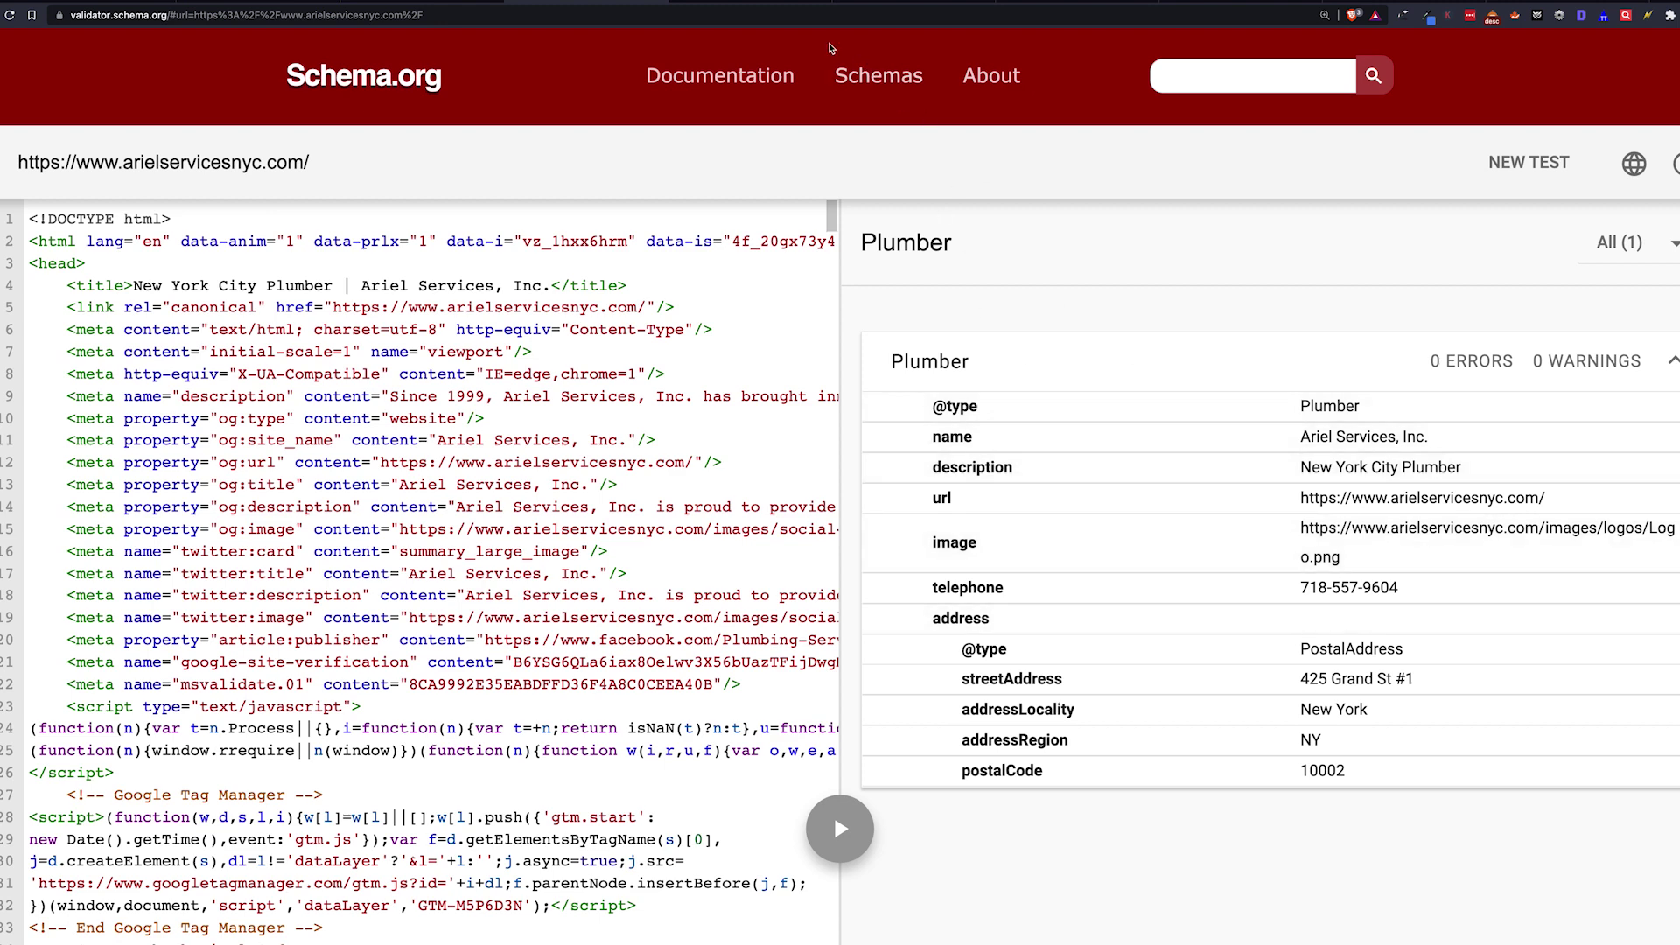
Open the Plumber schema details and review its opening hours, postal address, geo and contact point
{"action": "left_click", "coordinate": [773, 1]}
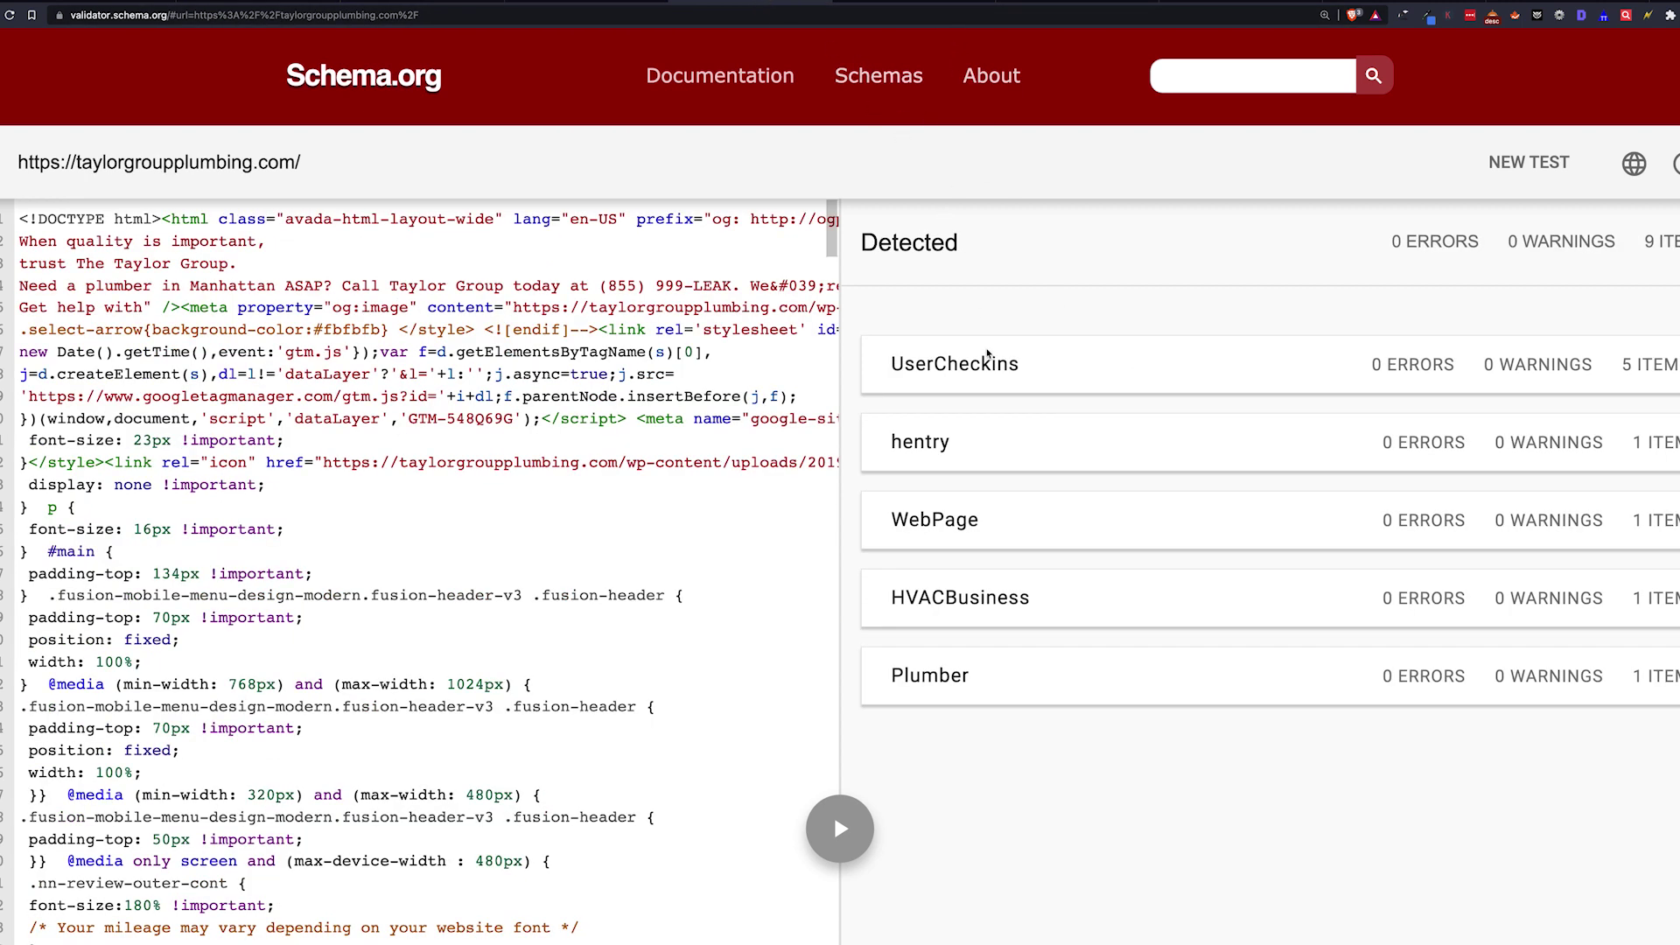
{"action": "left_click", "coordinate": [1013, 678]}
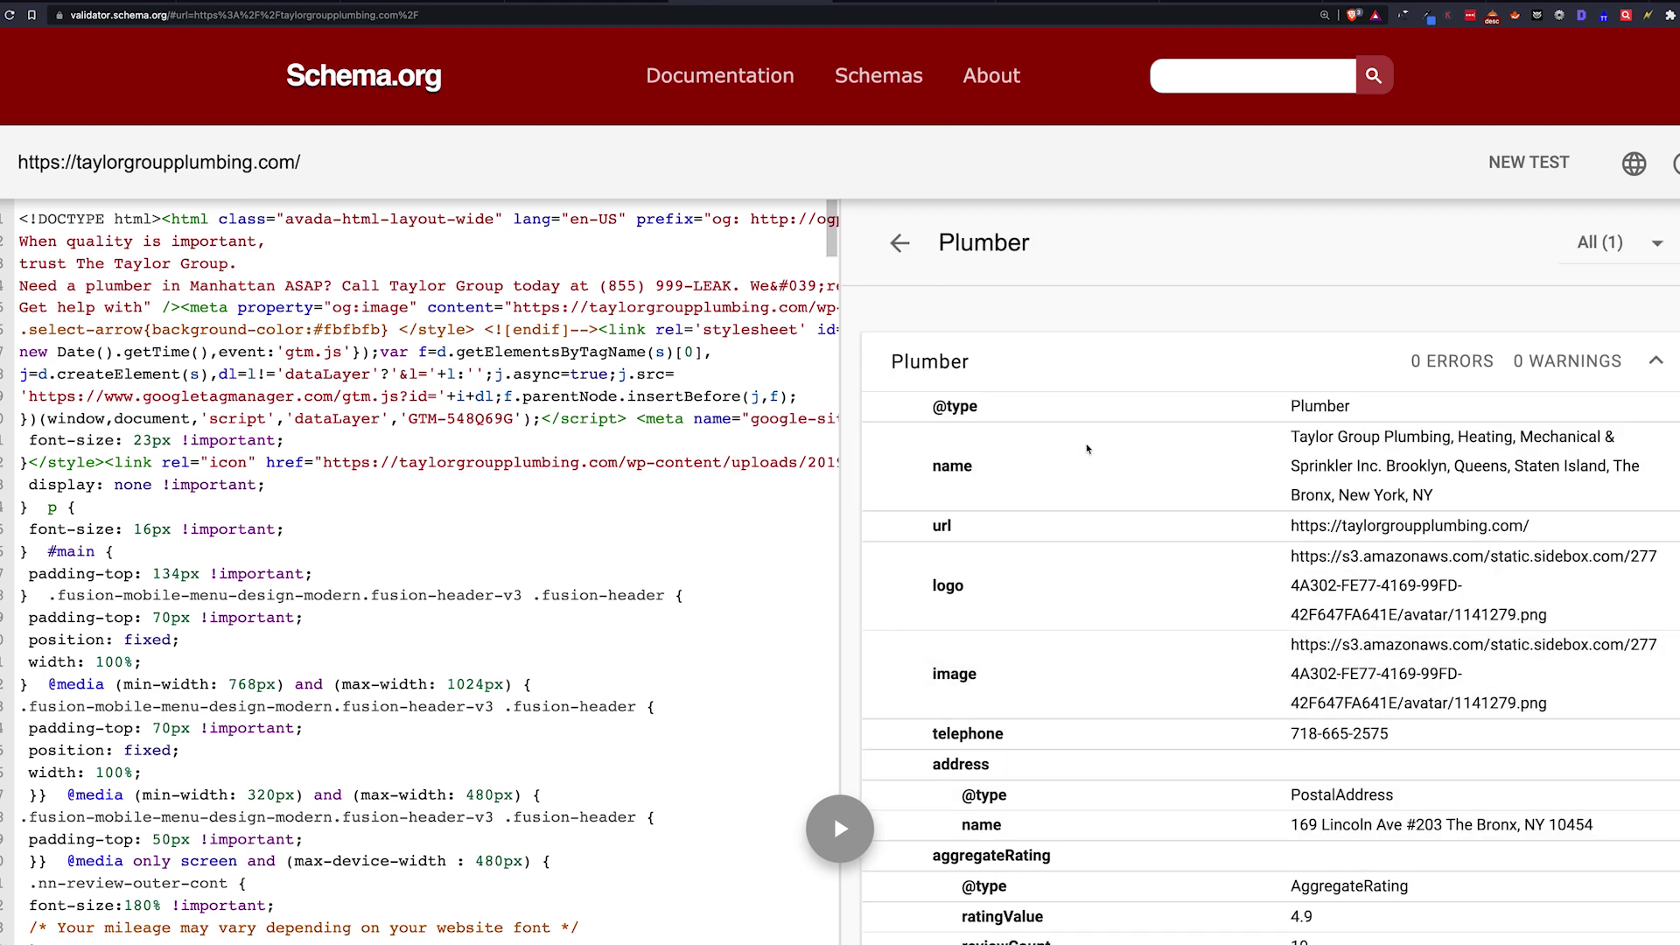
{"action": "scroll", "coordinate": [1087, 450], "scroll_direction": "down", "scroll_amount": 2}
{"action": "scroll", "coordinate": [1088, 450], "scroll_direction": "down", "scroll_amount": 1}
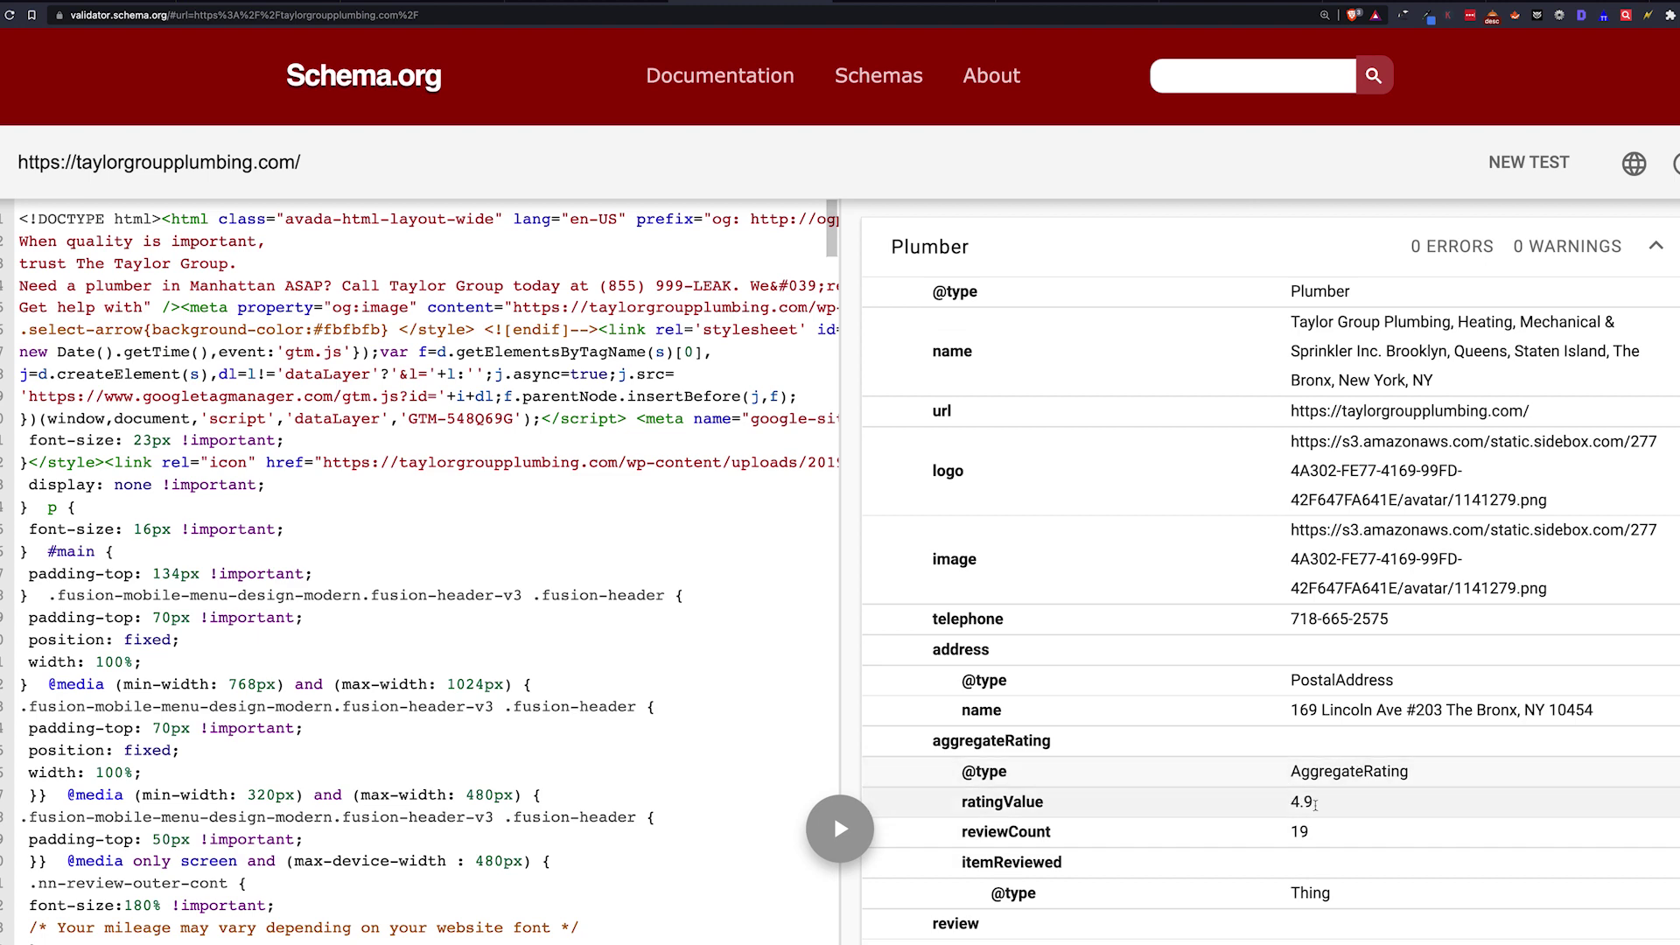
{"action": "scroll", "coordinate": [1333, 772], "scroll_direction": "down", "scroll_amount": 15}
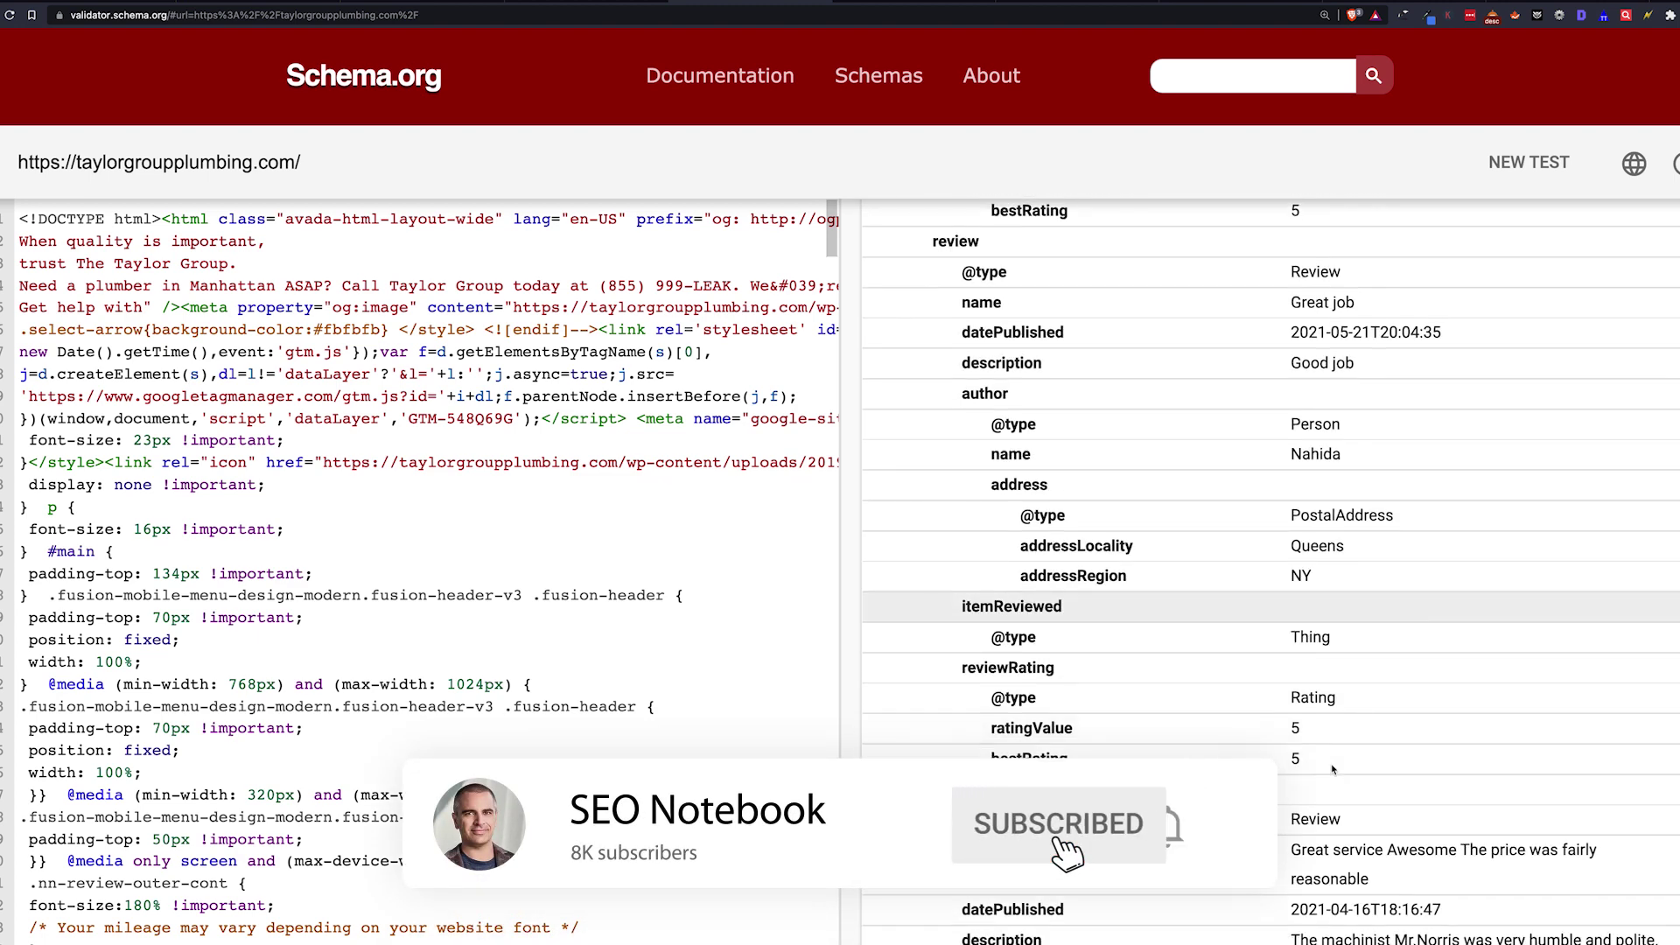
{"action": "scroll", "coordinate": [1332, 766], "scroll_direction": "down", "scroll_amount": 10}
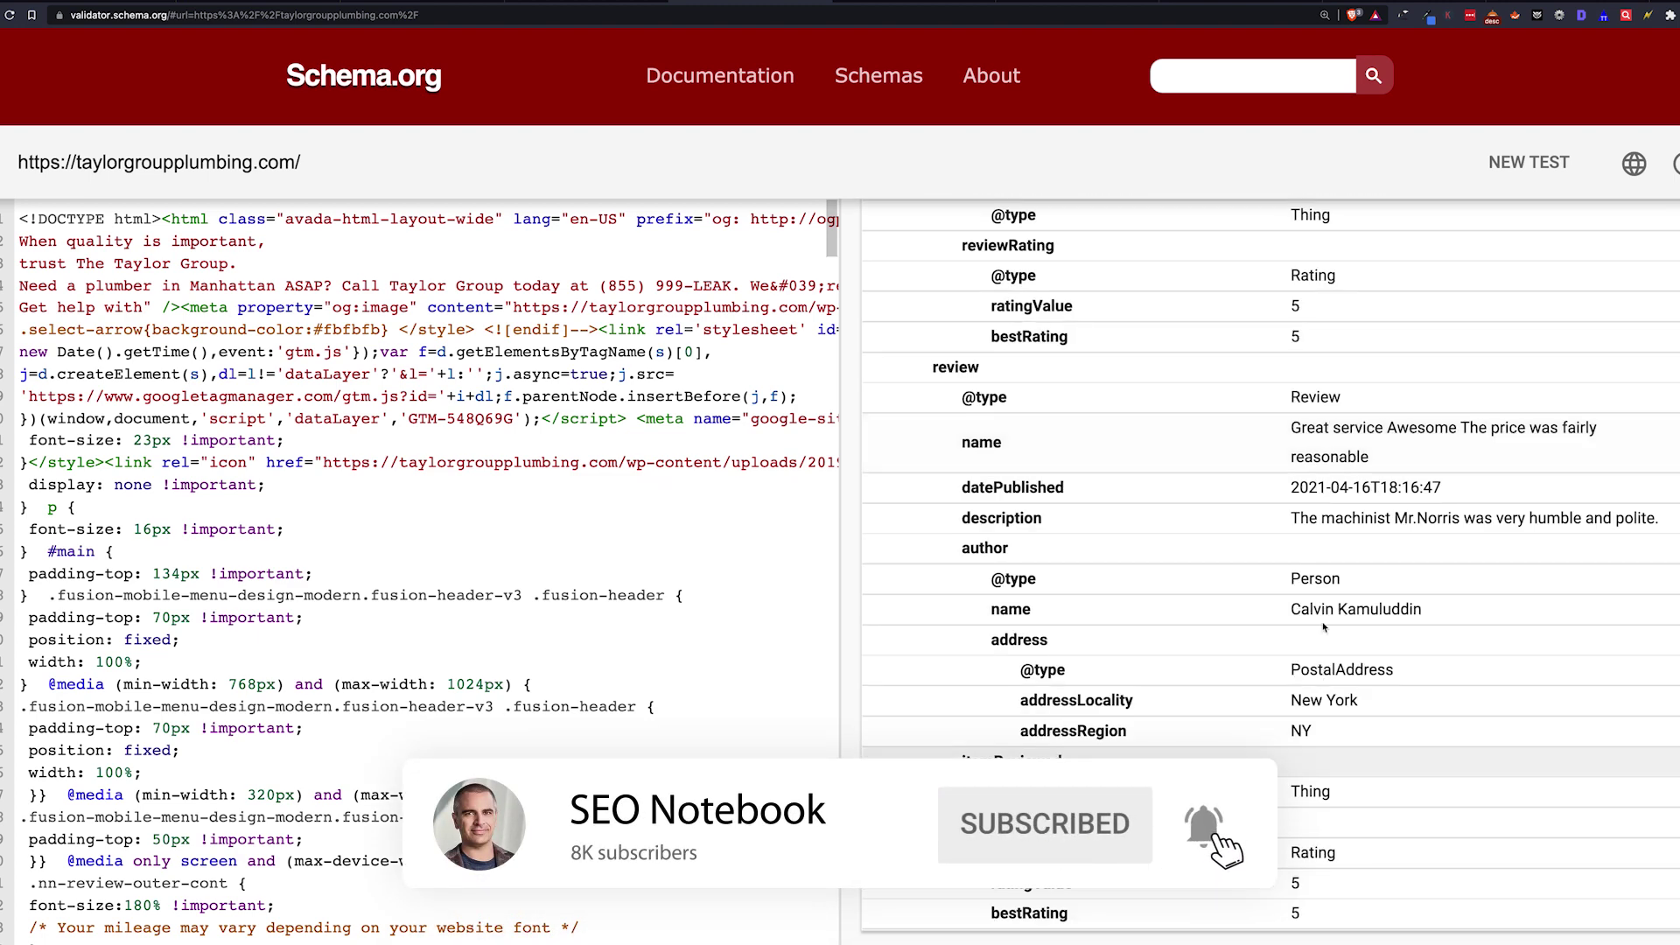
{"action": "scroll", "coordinate": [1177, 727], "scroll_direction": "down", "scroll_amount": 20}
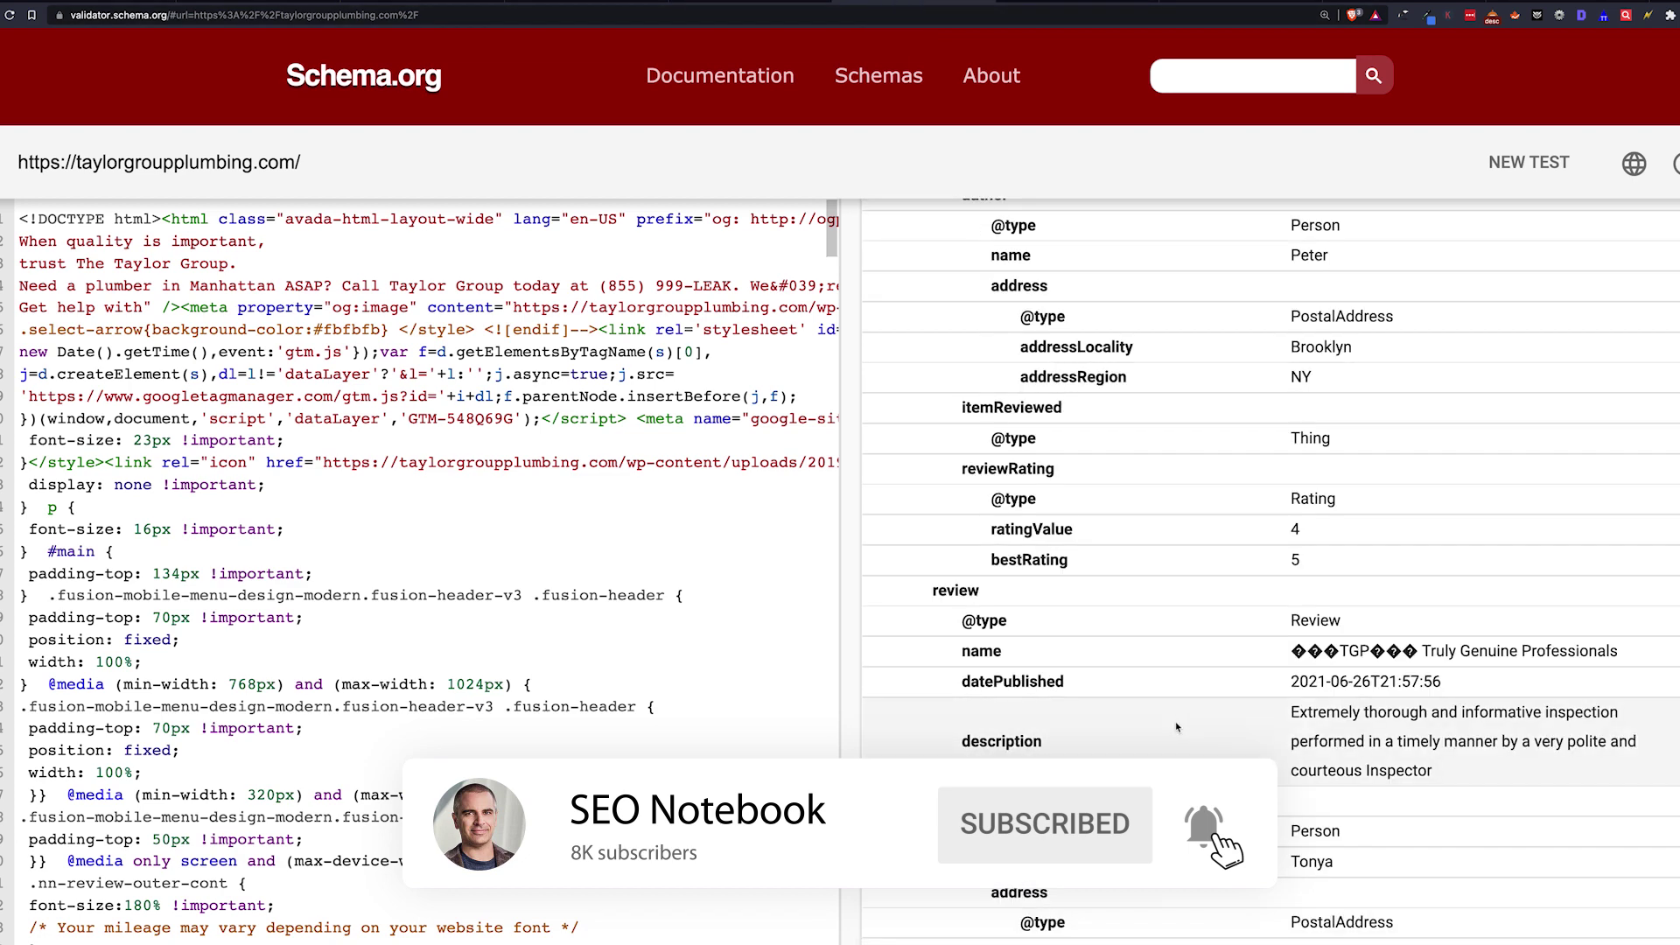
{"action": "scroll", "coordinate": [1177, 727], "scroll_direction": "up", "scroll_amount": 20}
{"action": "scroll", "coordinate": [1176, 727], "scroll_direction": "down", "scroll_amount": 20}
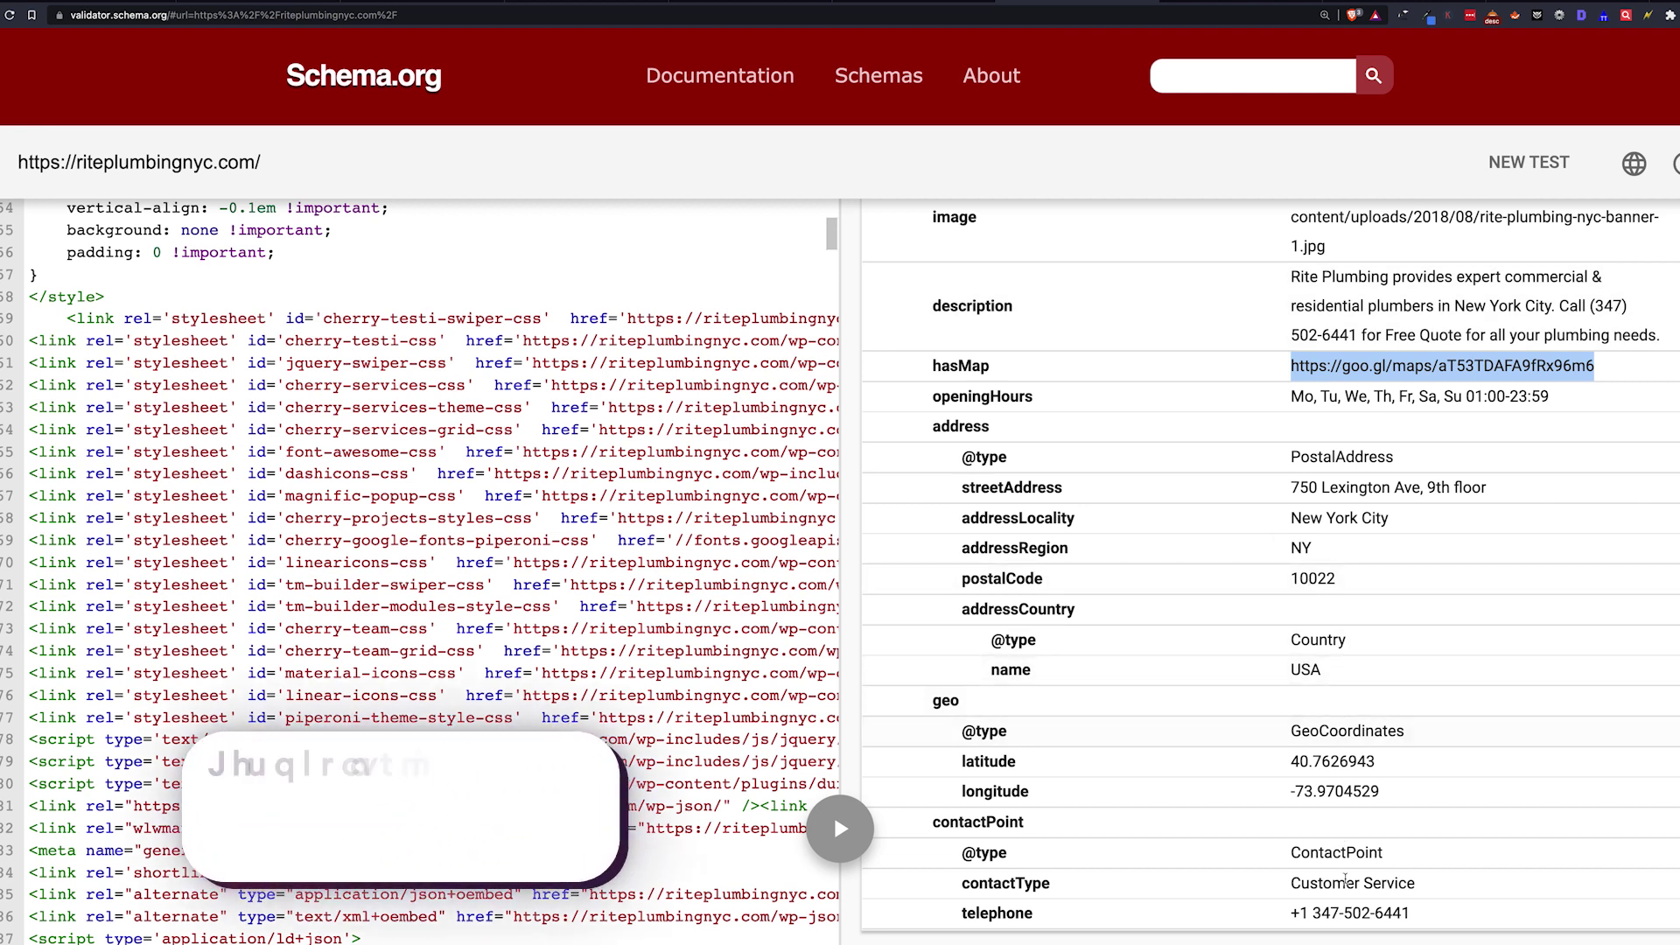
Scroll to the top of Rite Plumbing NYC's Plumber item to confirm 0 errors and 0 warnings
{"action": "scroll", "coordinate": [1312, 790], "scroll_direction": "up", "scroll_amount": 5}
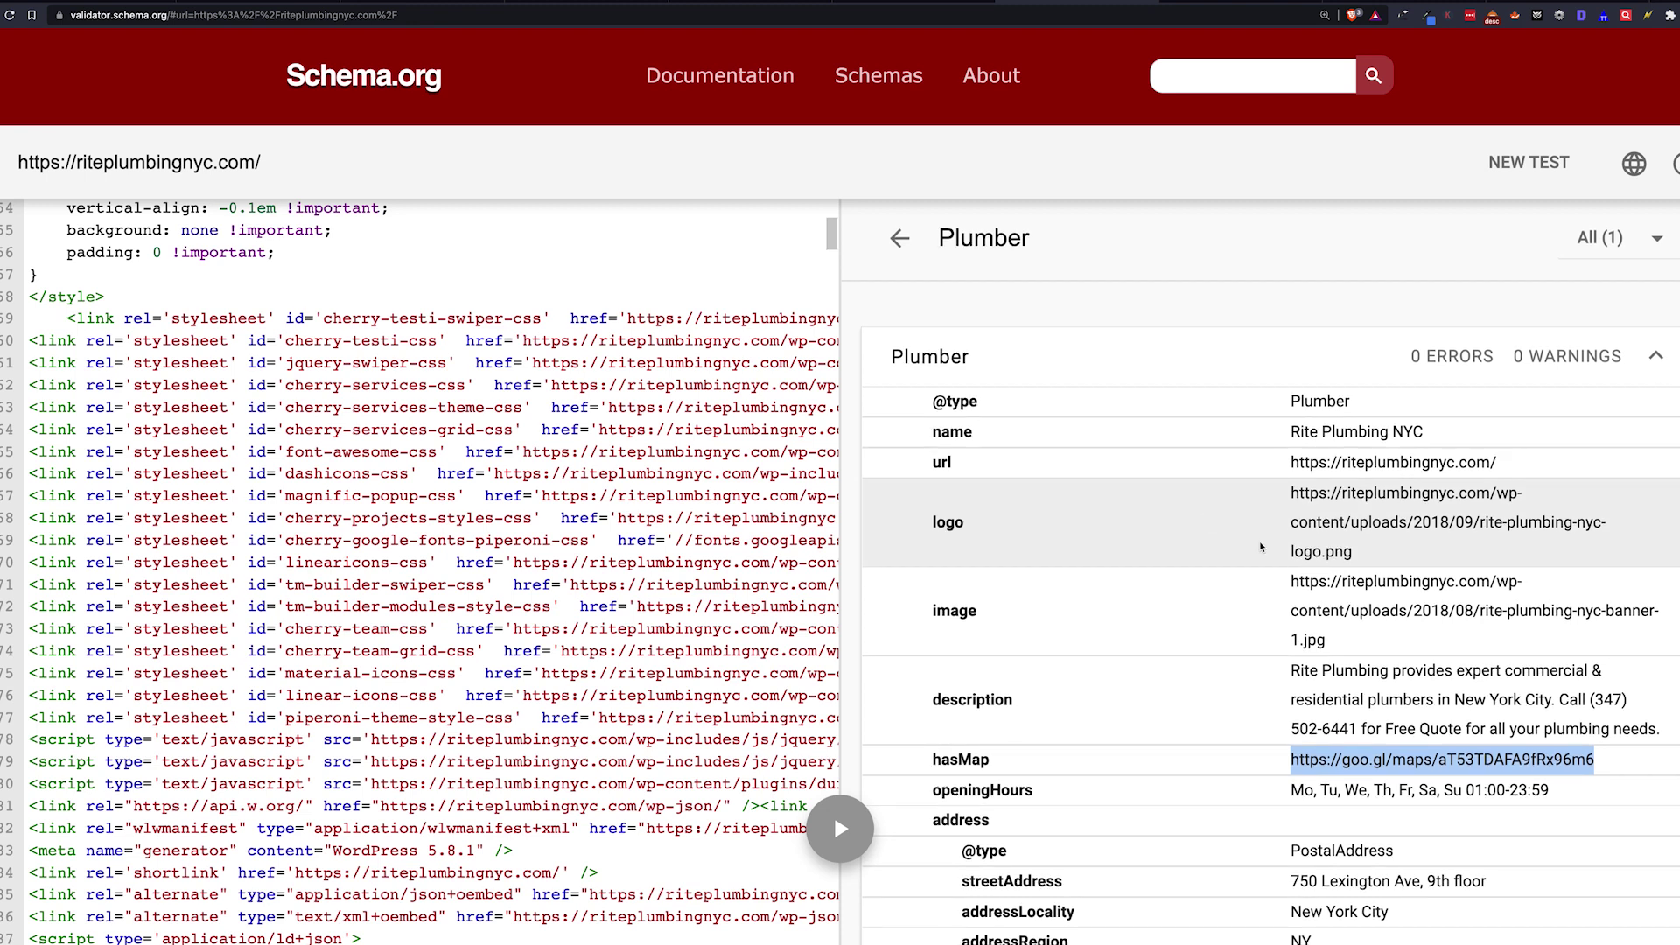
{"action": "scroll", "coordinate": [1260, 546], "scroll_direction": "down", "scroll_amount": 1}
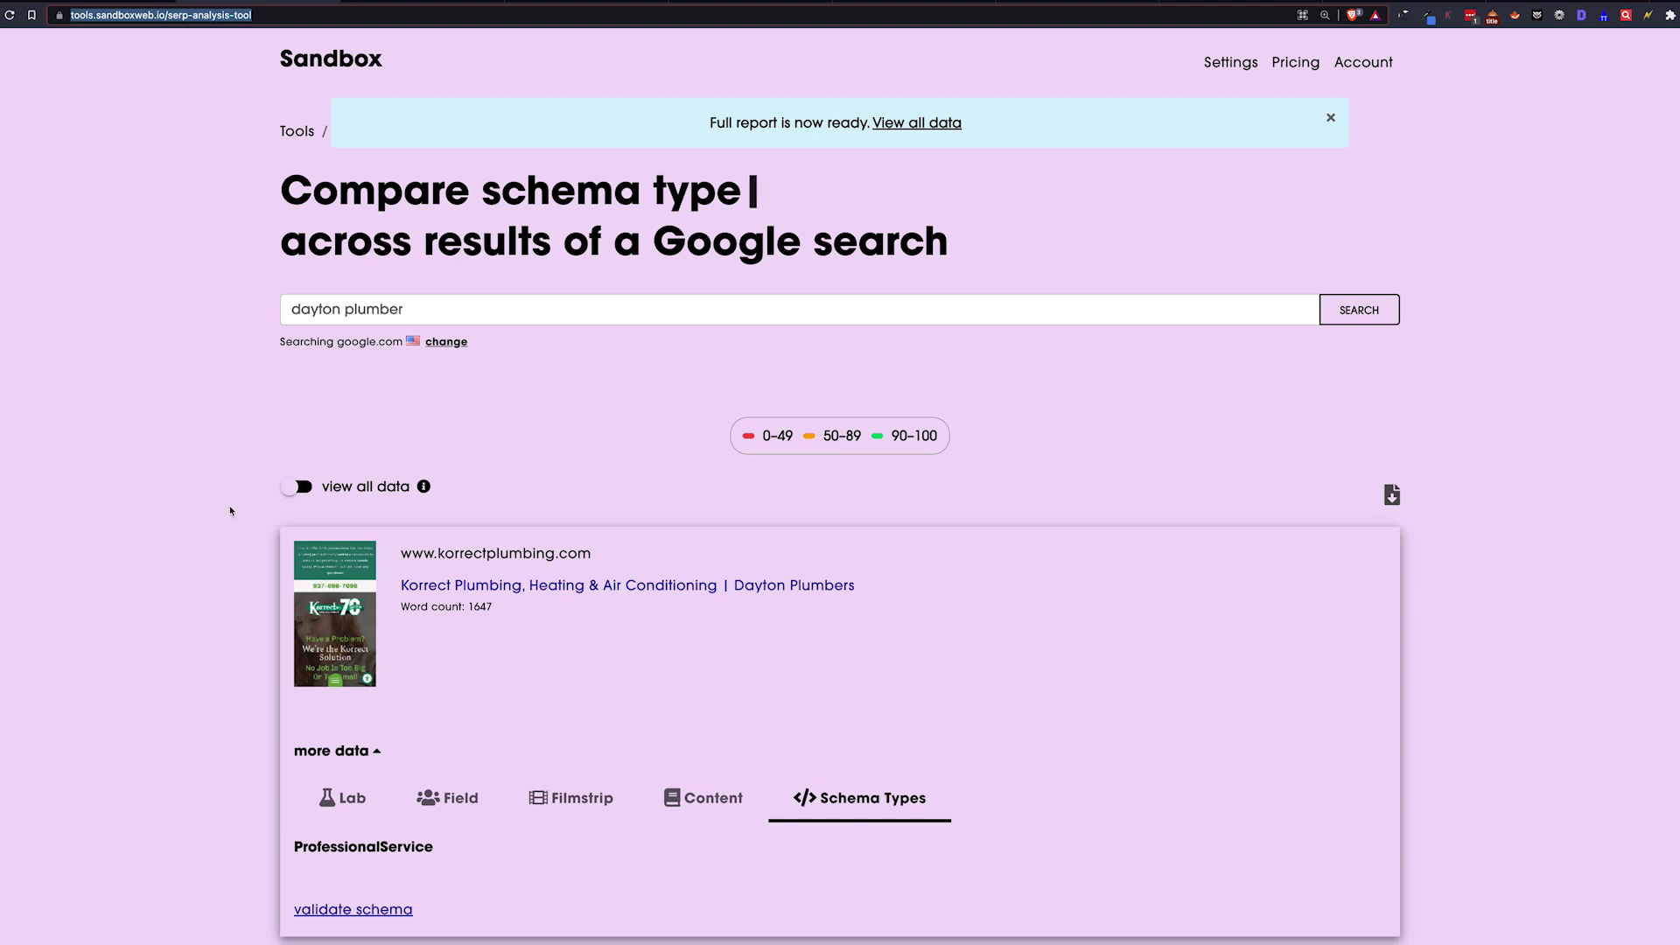
Expand the threebestrated and BBB result cards, both showing Data Unavailable for schema types
{"action": "scroll", "coordinate": [232, 504], "scroll_direction": "down", "scroll_amount": 4}
{"action": "scroll", "coordinate": [343, 553], "scroll_direction": "down", "scroll_amount": 9}
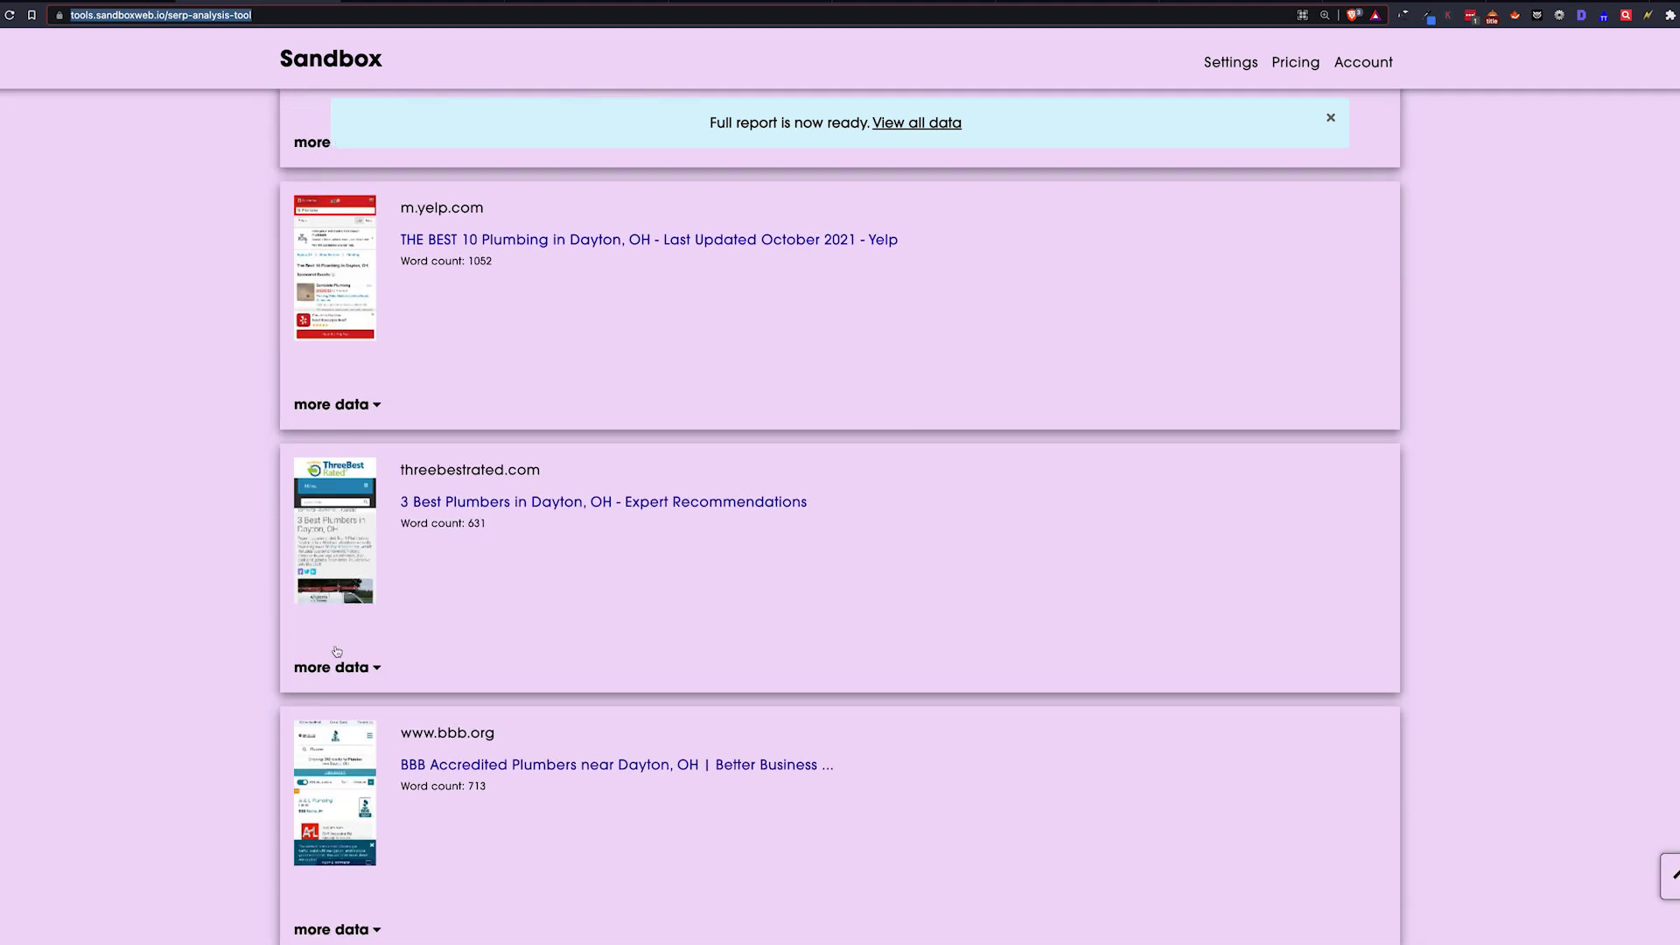
{"action": "left_click", "coordinate": [340, 666]}
{"action": "scroll", "coordinate": [251, 593], "scroll_direction": "down", "scroll_amount": 5}
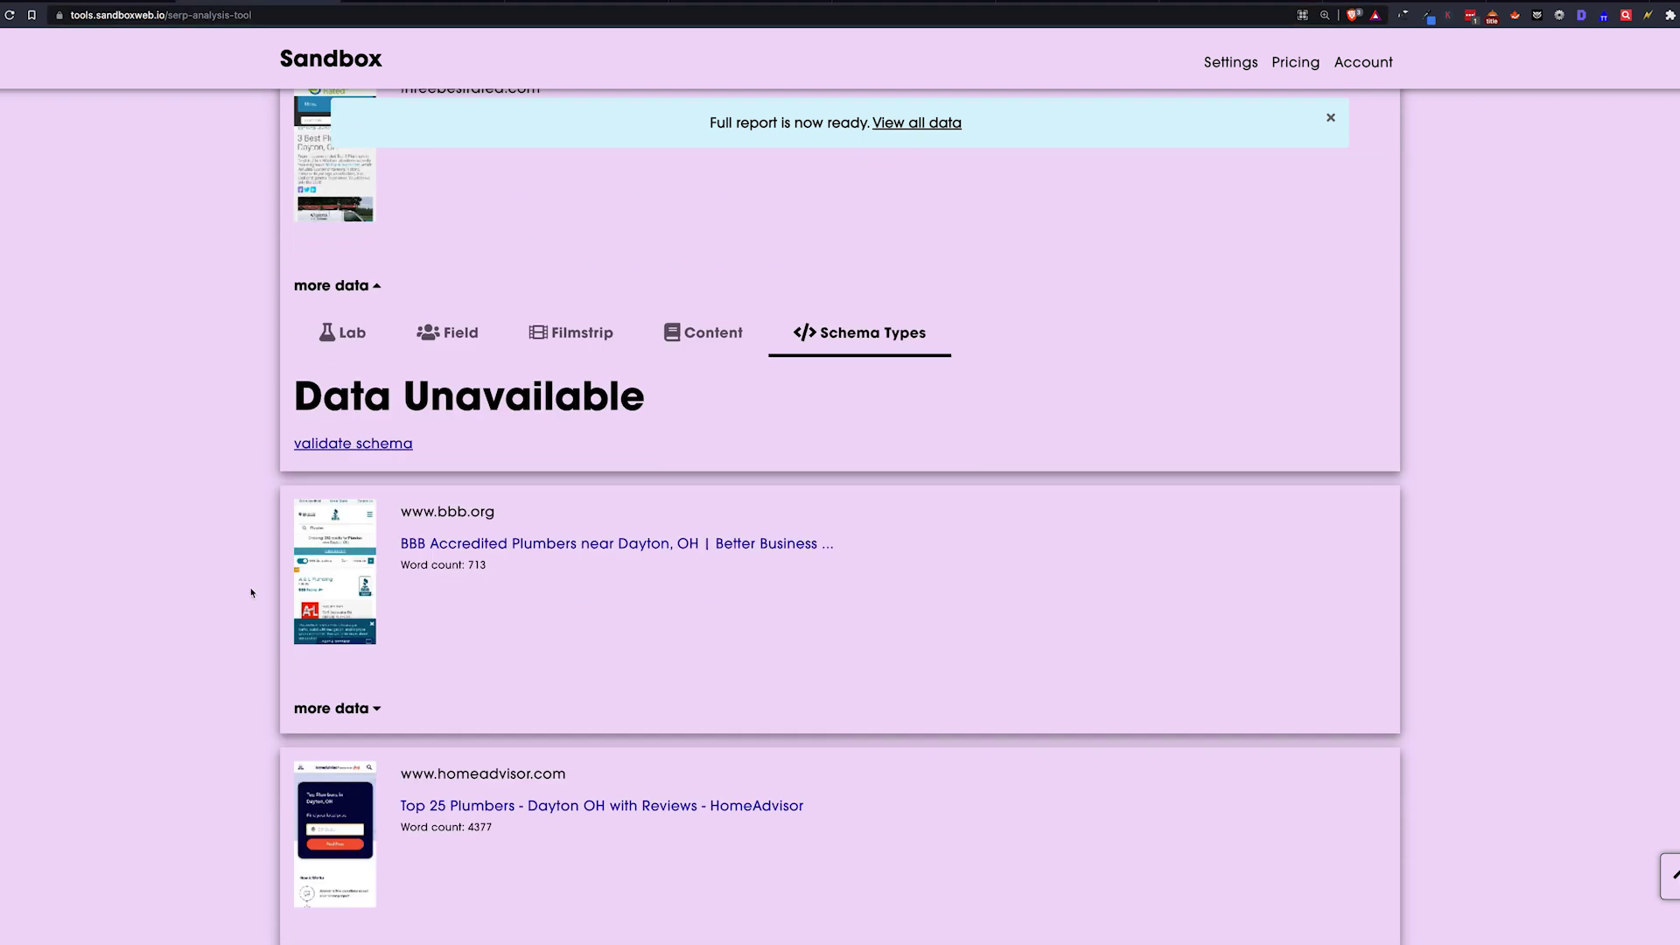
{"action": "left_click", "coordinate": [329, 715]}
{"action": "scroll", "coordinate": [302, 733], "scroll_direction": "down", "scroll_amount": 5}
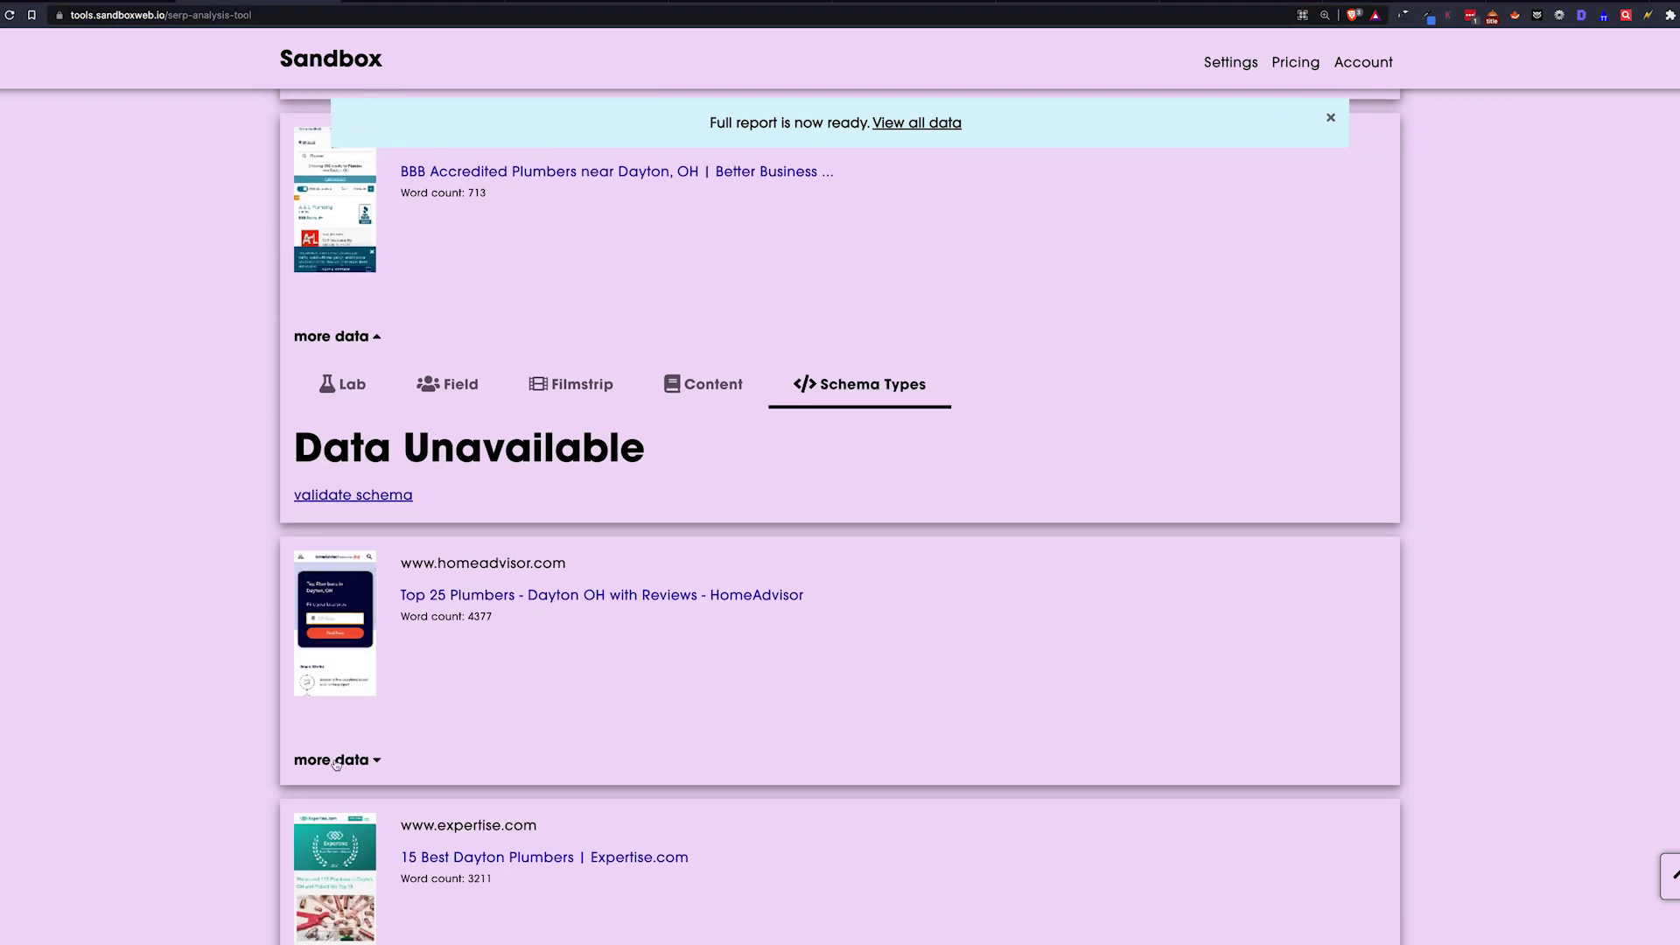
{"action": "scroll", "coordinate": [332, 749], "scroll_direction": "down", "scroll_amount": 5}
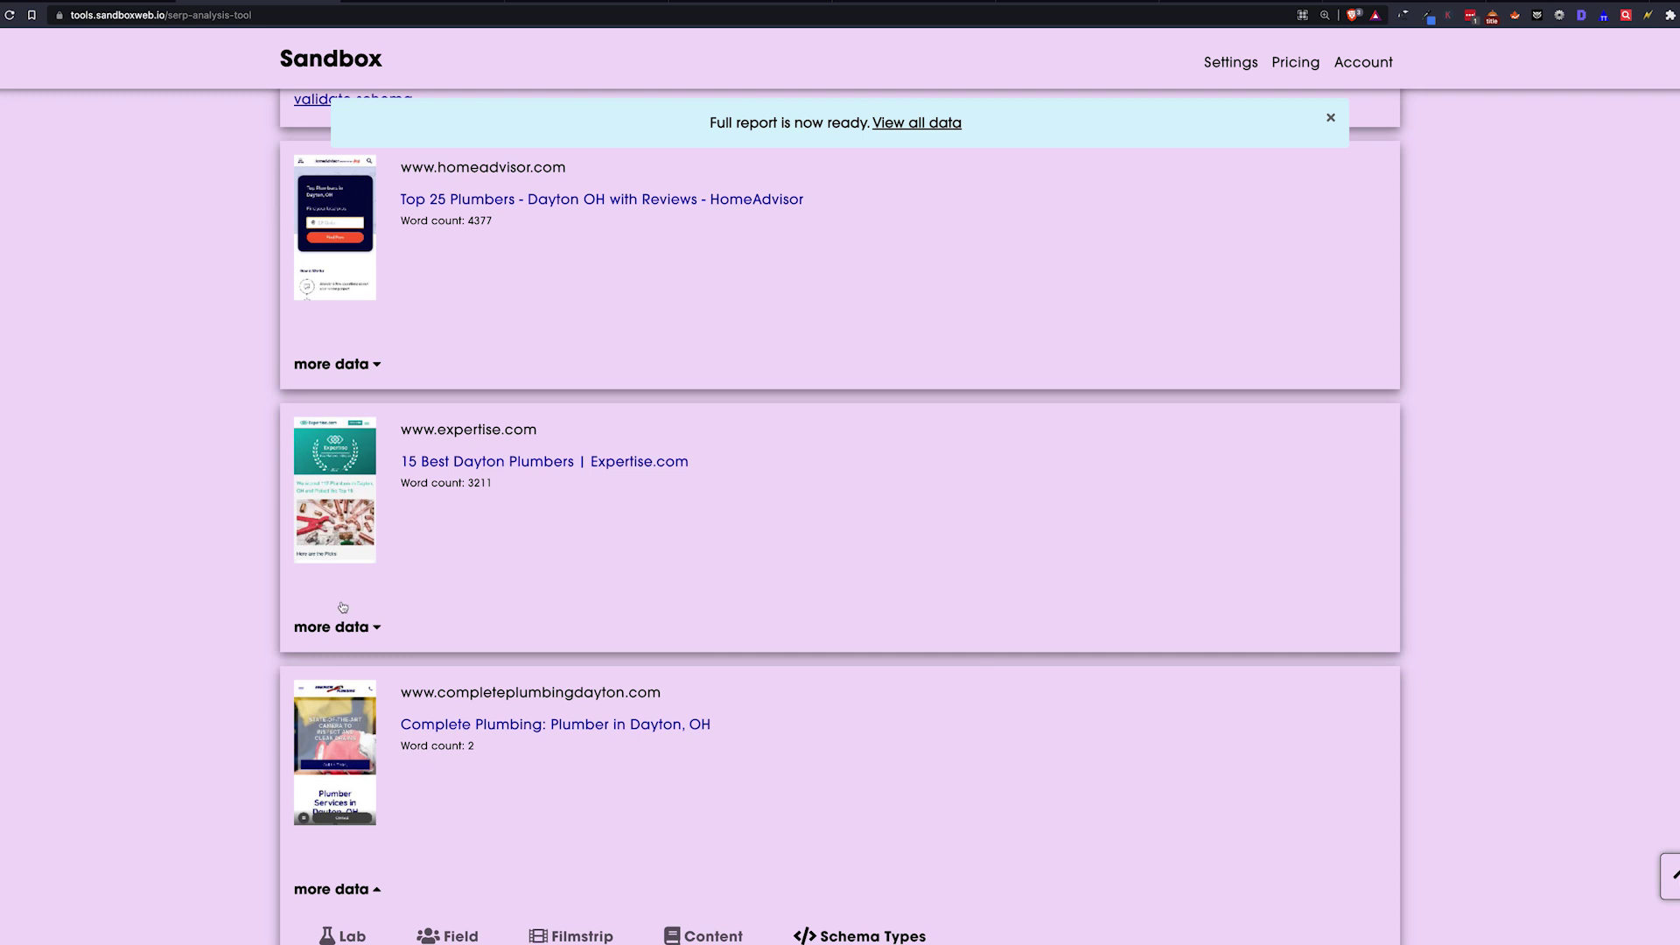
{"action": "scroll", "coordinate": [339, 630], "scroll_direction": "down", "scroll_amount": 4}
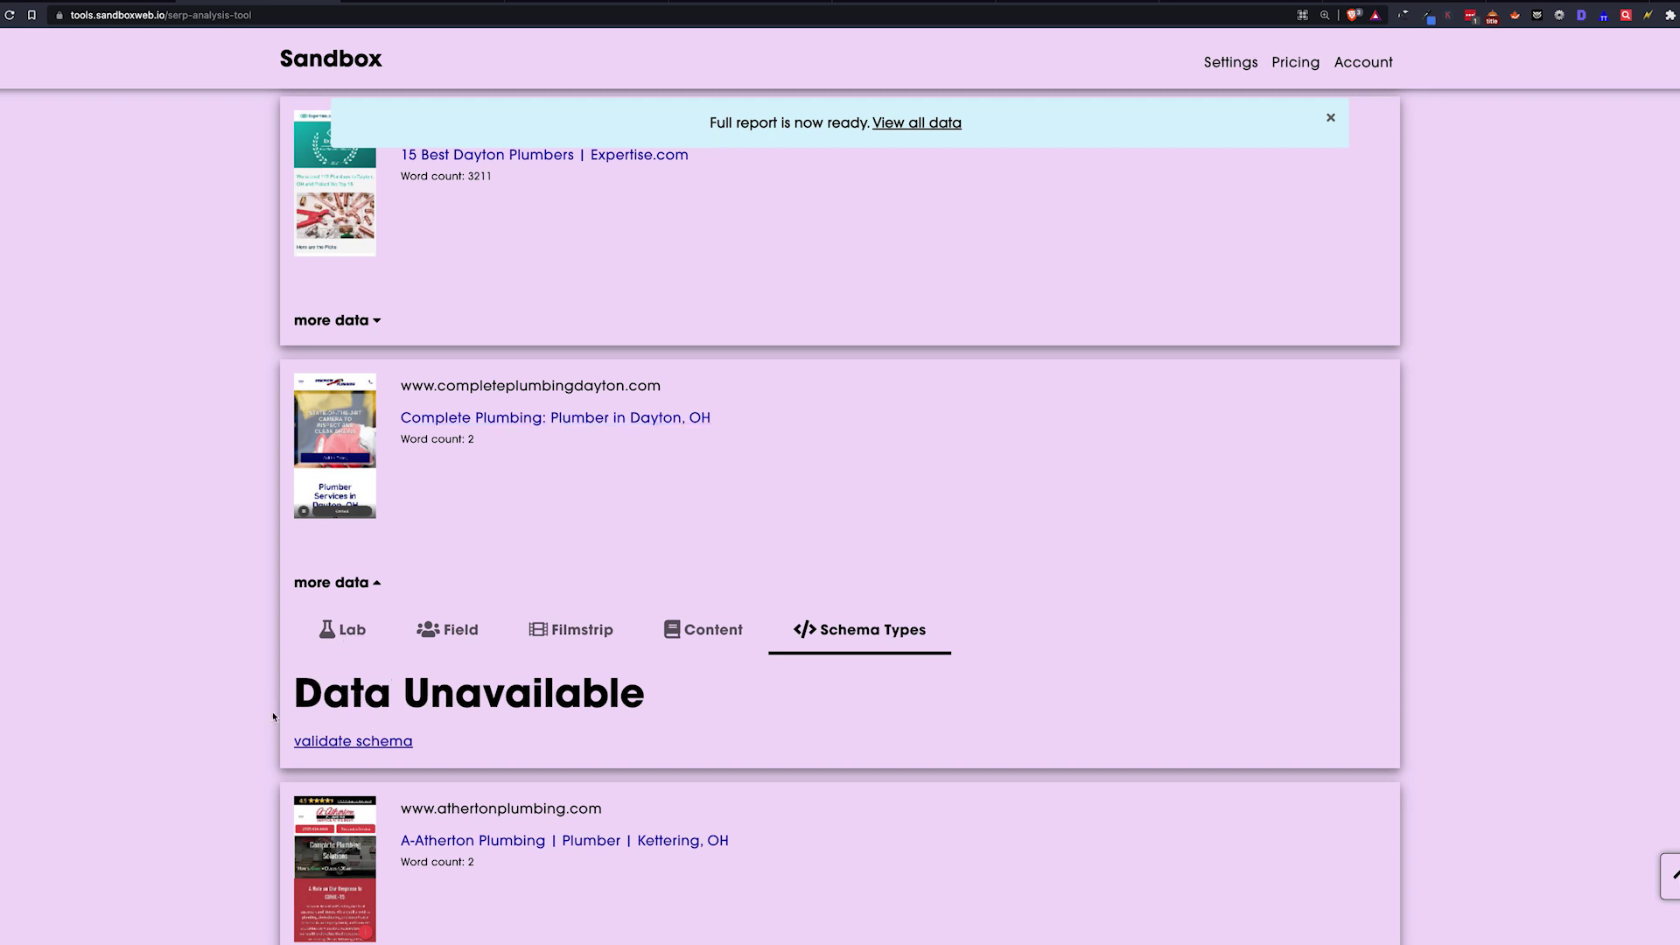
{"action": "scroll", "coordinate": [271, 700], "scroll_direction": "up", "scroll_amount": 15}
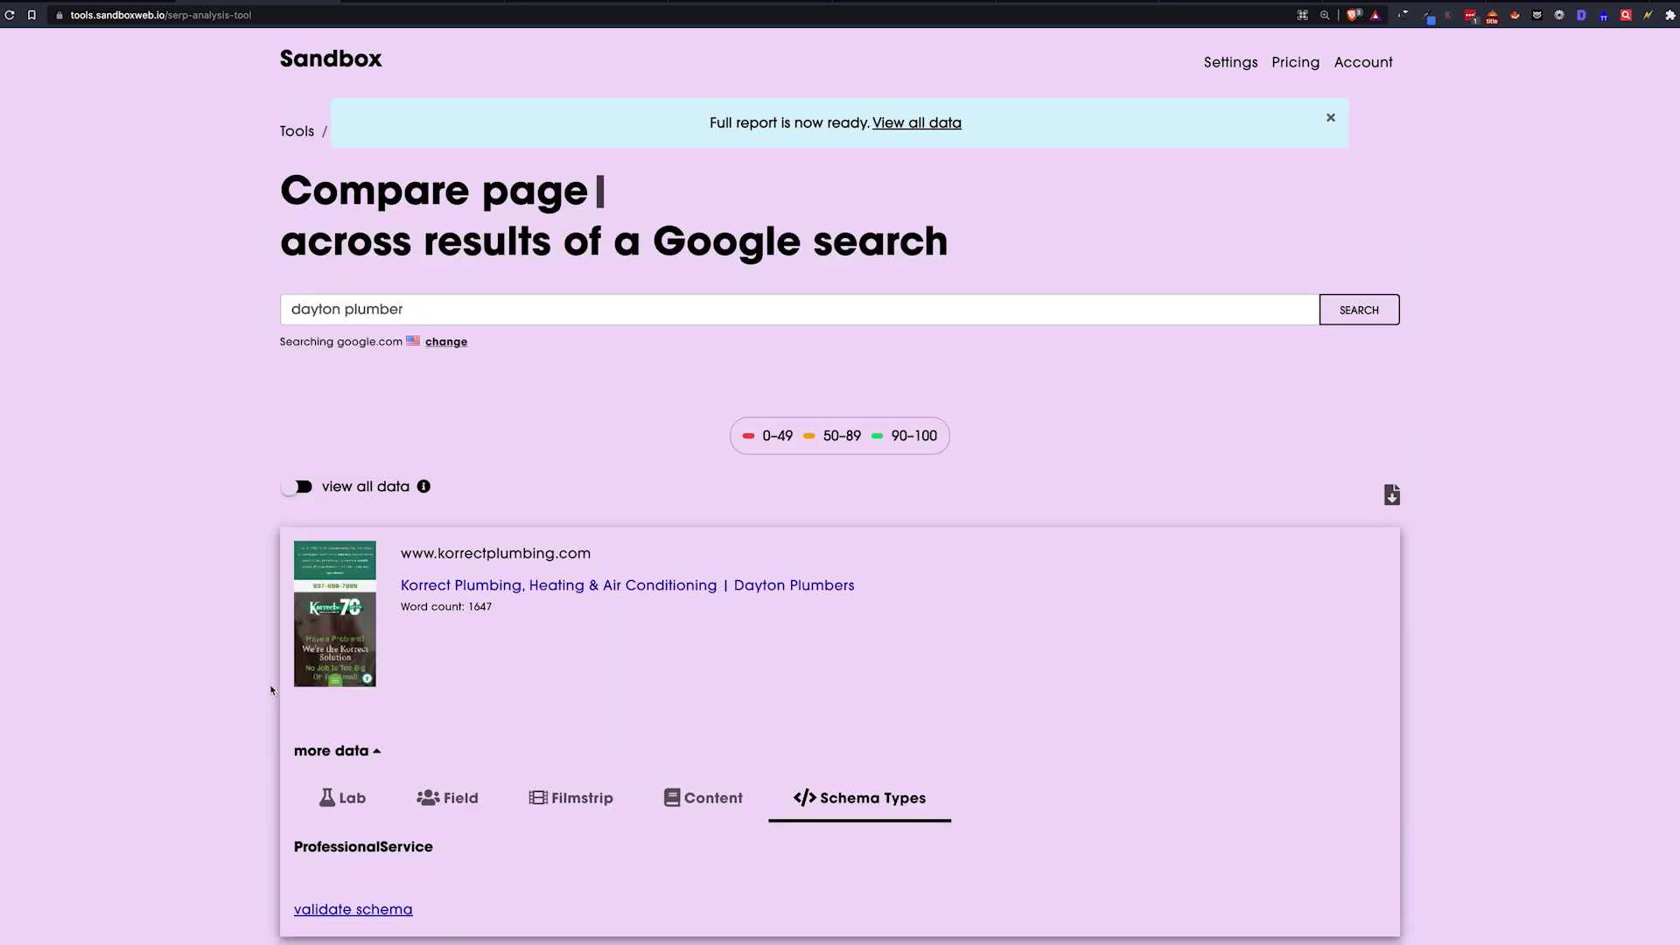
{"action": "left_click", "coordinate": [319, 308]}
{"action": "double_click", "coordinate": [319, 309]}
{"action": "double_click", "coordinate": [374, 309]}
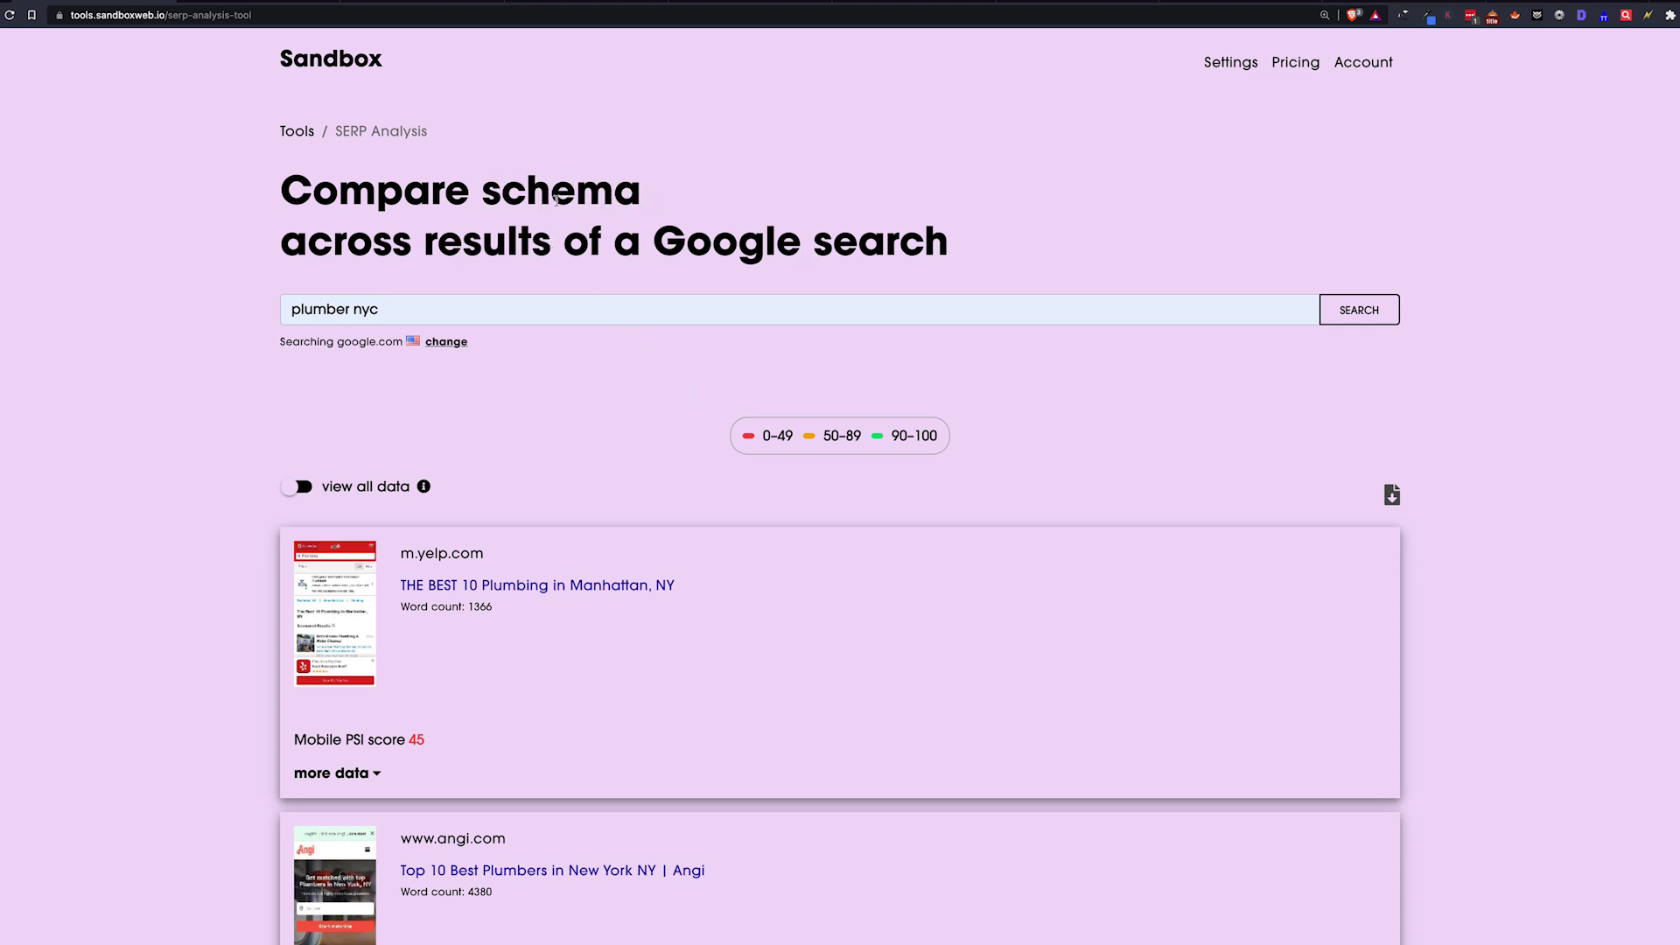
{"action": "left_click", "coordinate": [332, 60]}
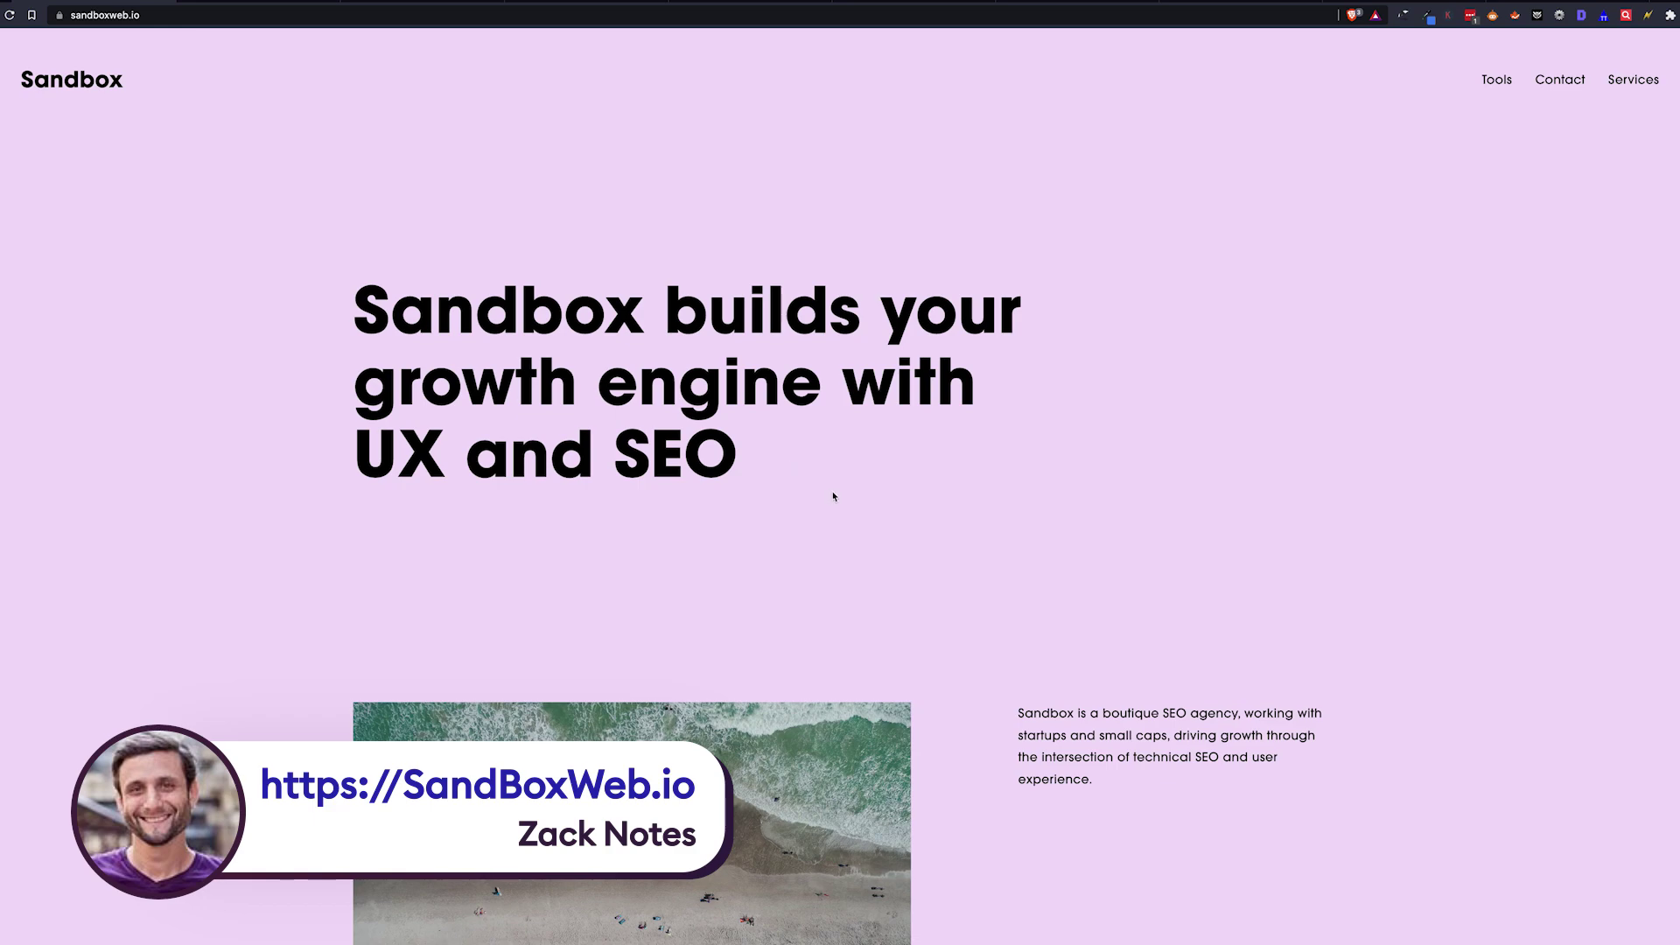
{"action": "scroll", "coordinate": [833, 496], "scroll_direction": "down", "scroll_amount": 15}
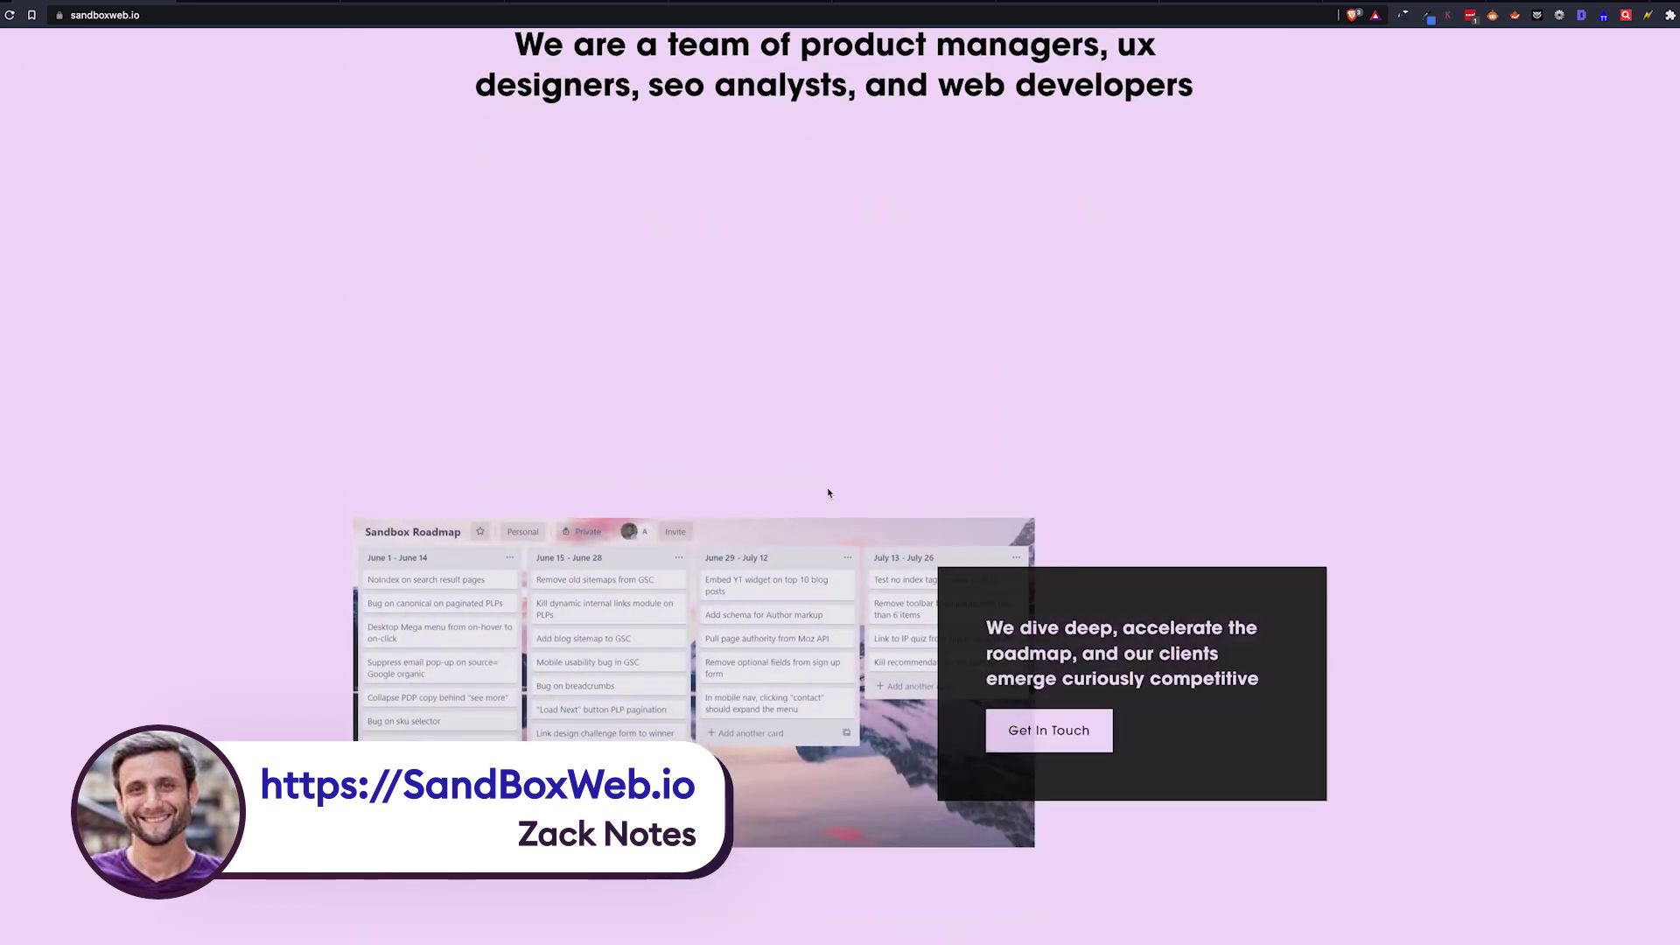
{"action": "scroll", "coordinate": [828, 493], "scroll_direction": "down", "scroll_amount": 15}
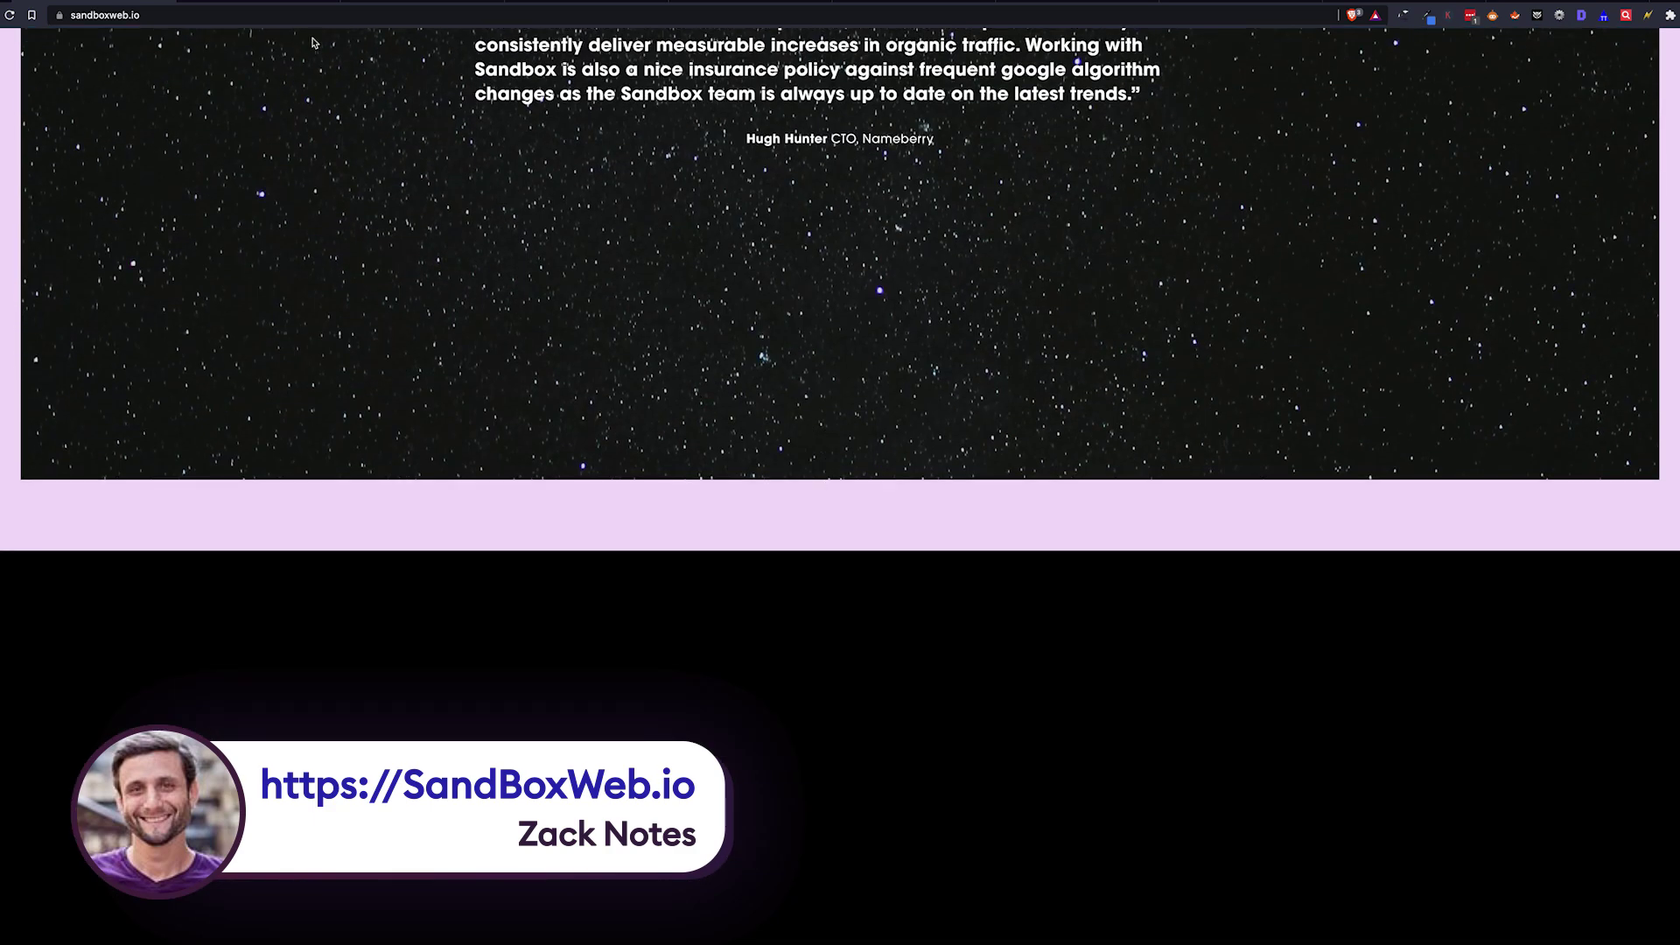
Deselect the search query text and return to the seonotebook.com homepage with its newsletter signup
{"action": "left_click", "coordinate": [411, 4]}
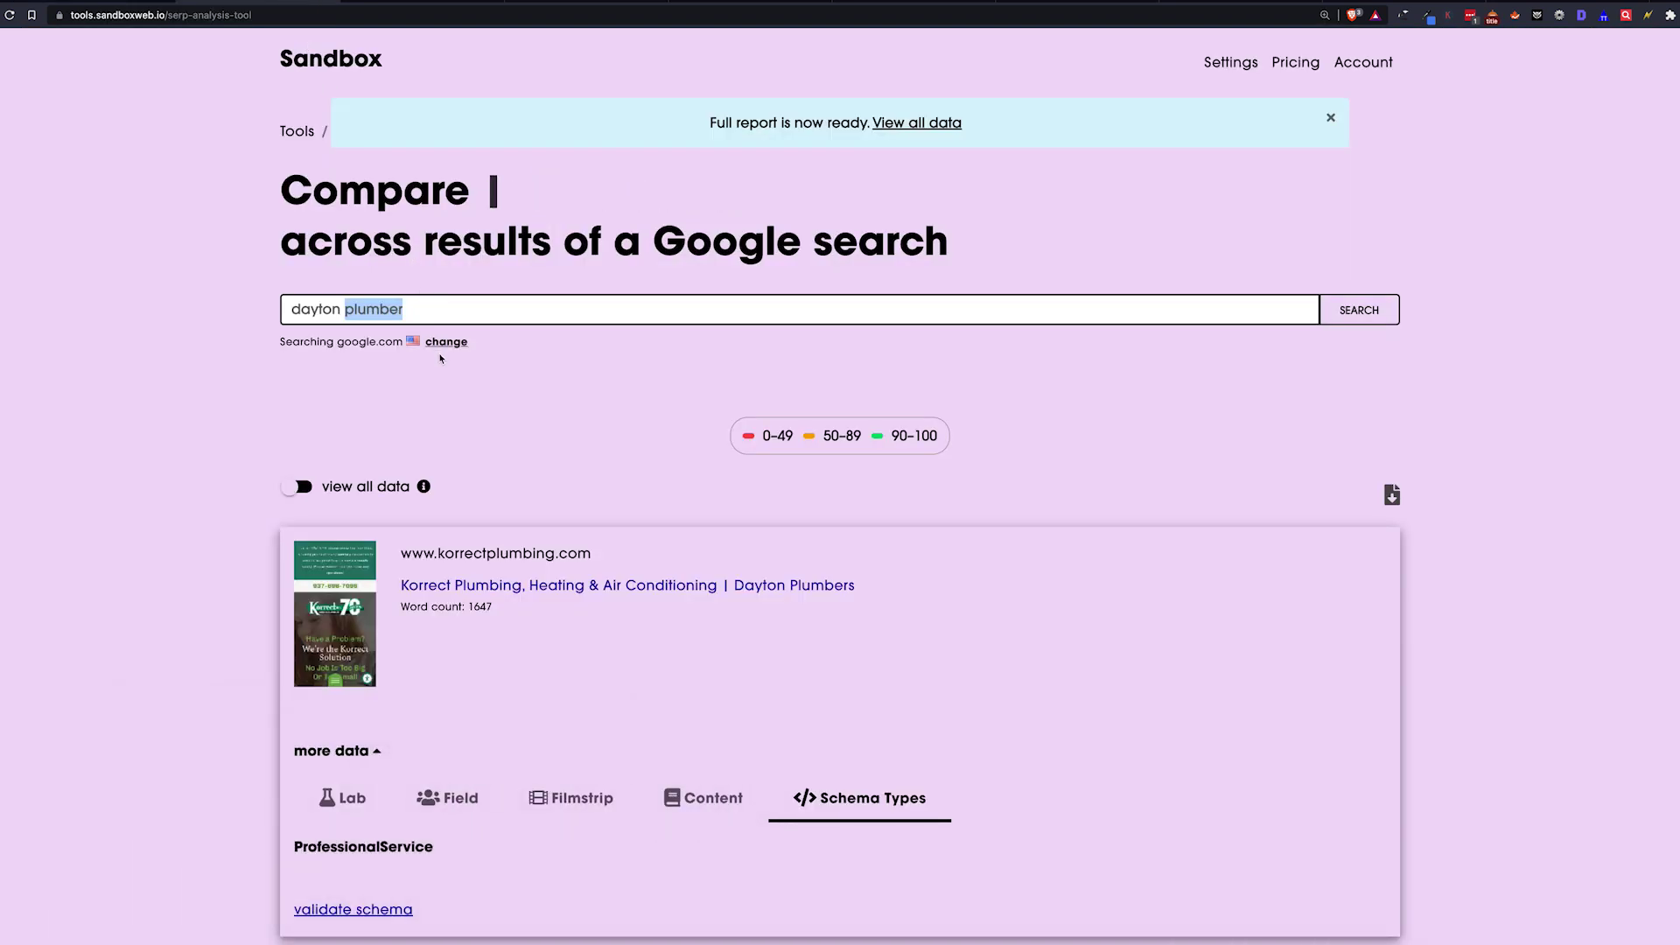
{"action": "left_click", "coordinate": [184, 361]}
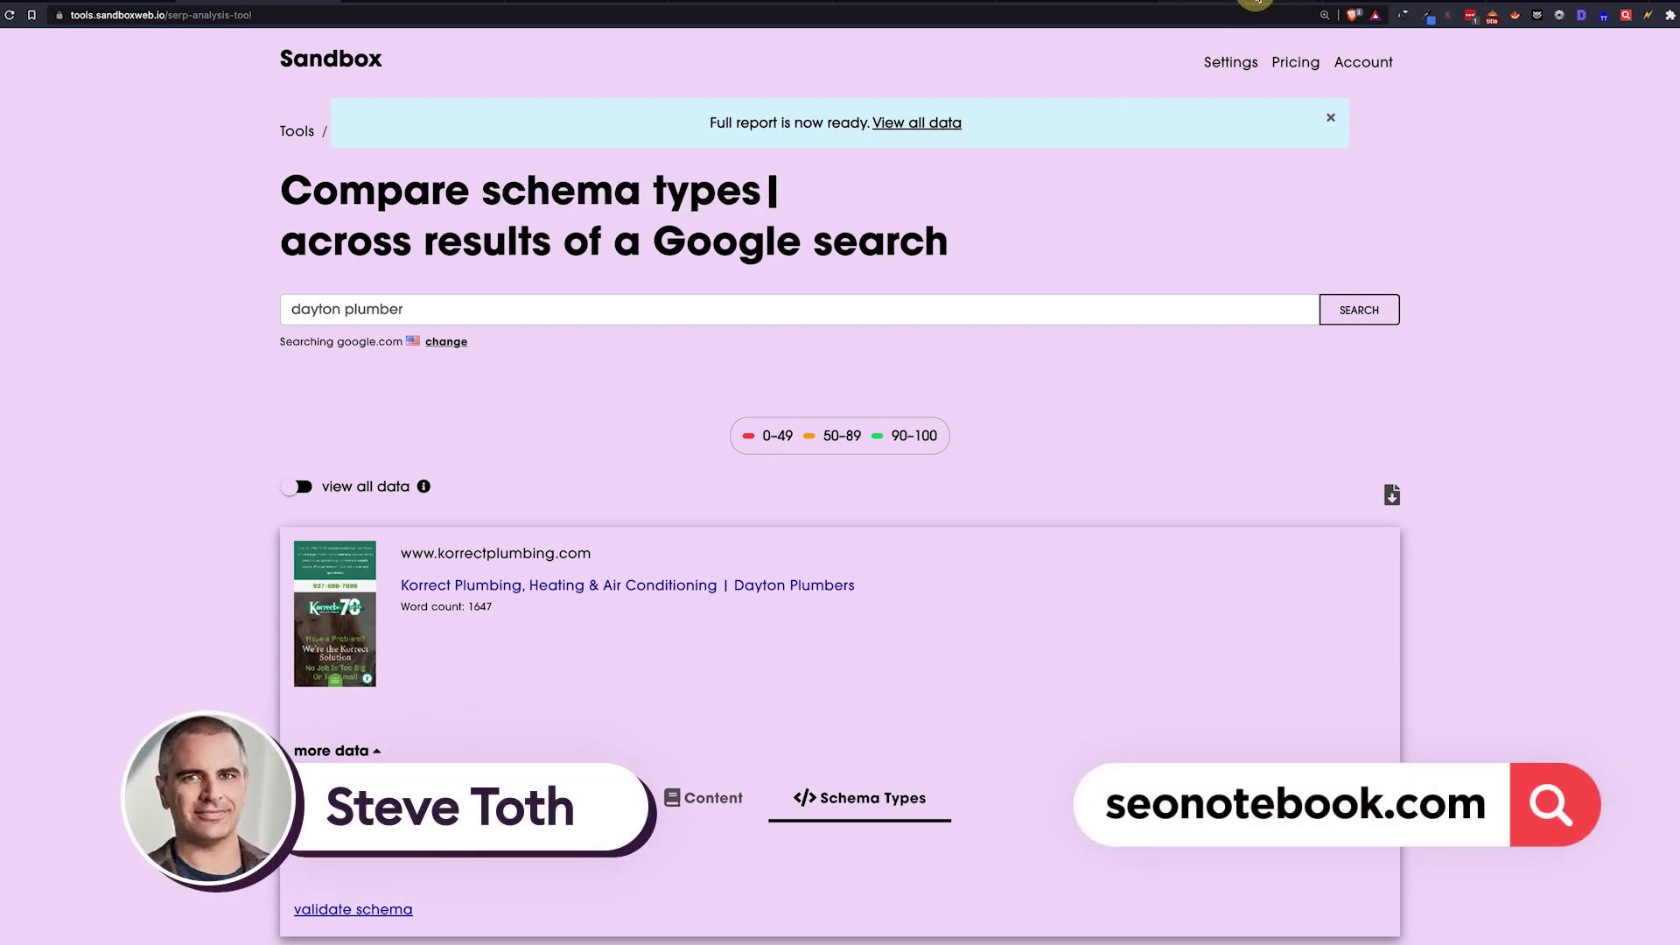
{"action": "left_click", "coordinate": [1258, 3]}
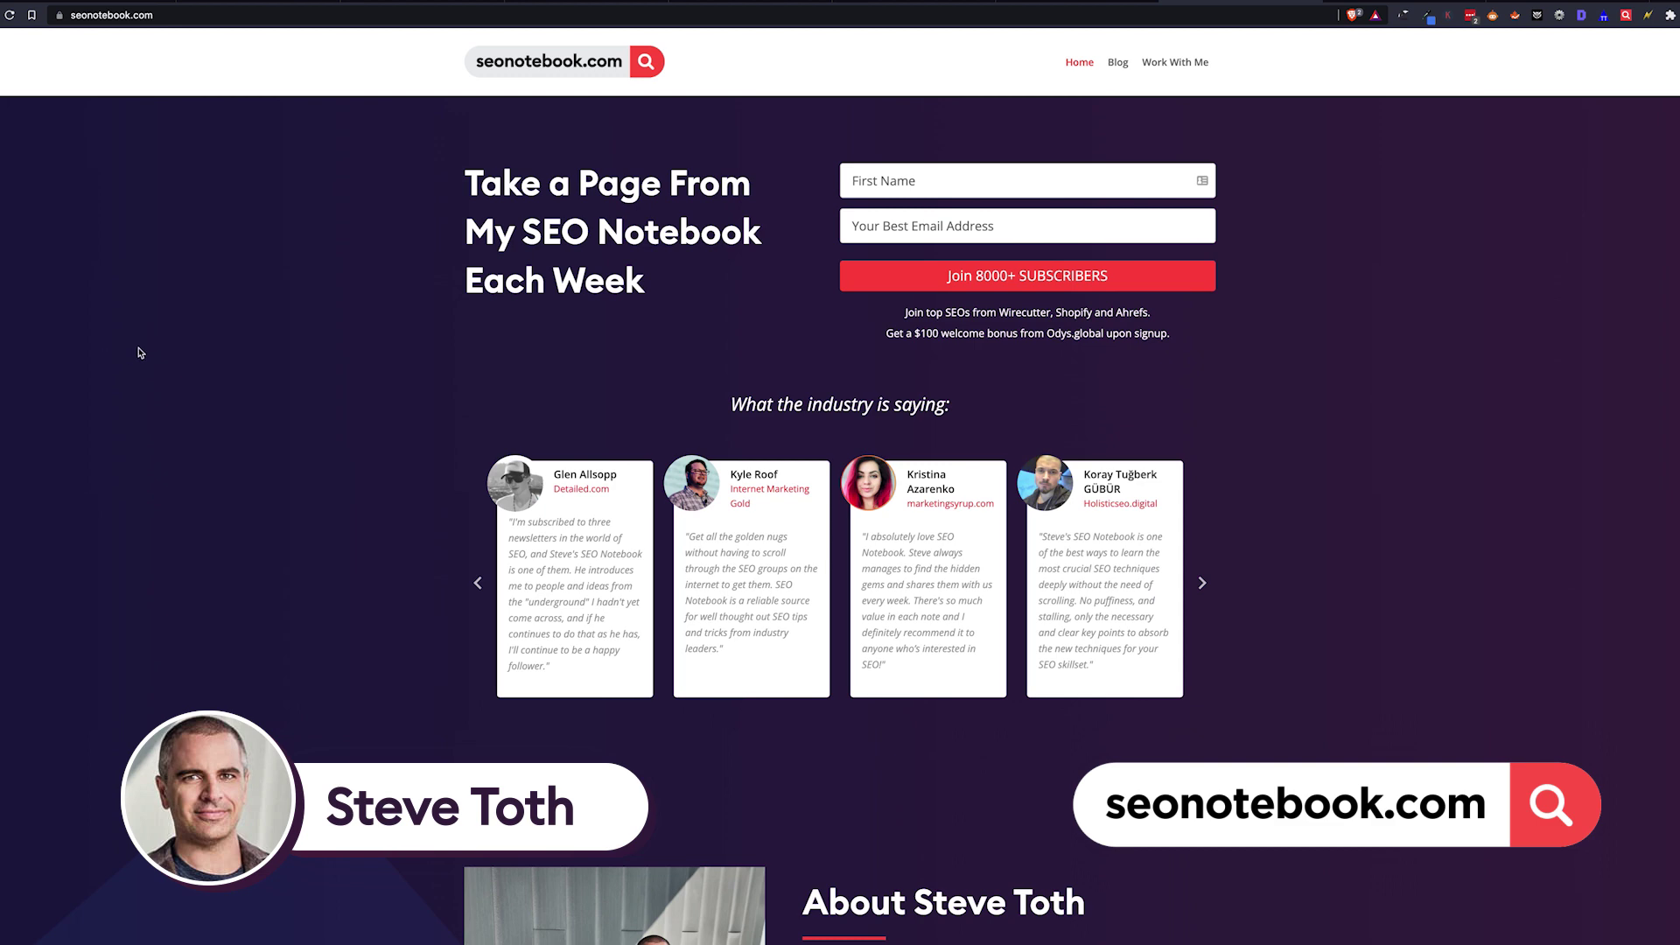